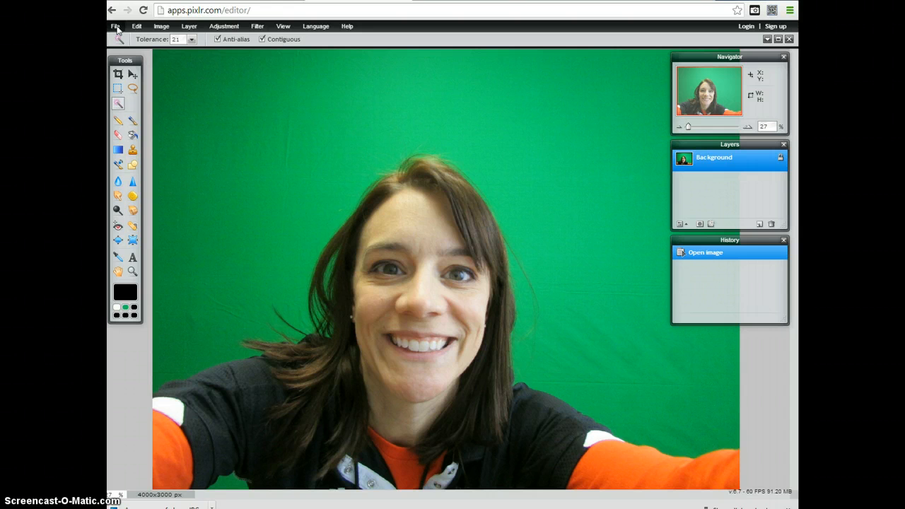
Start saving the photo to the computer as a JPEG at quality 80, naming it "Pixlr practice" plus the teacher's name
click(116, 27)
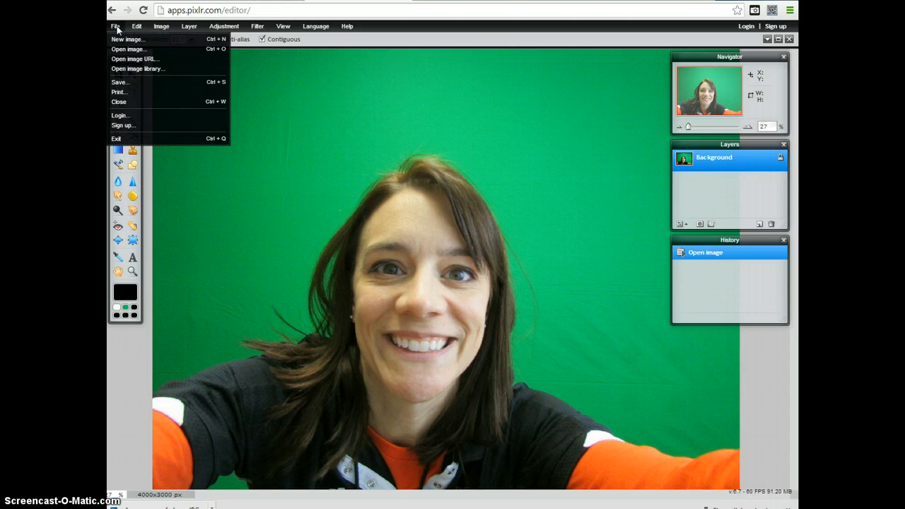
click(119, 82)
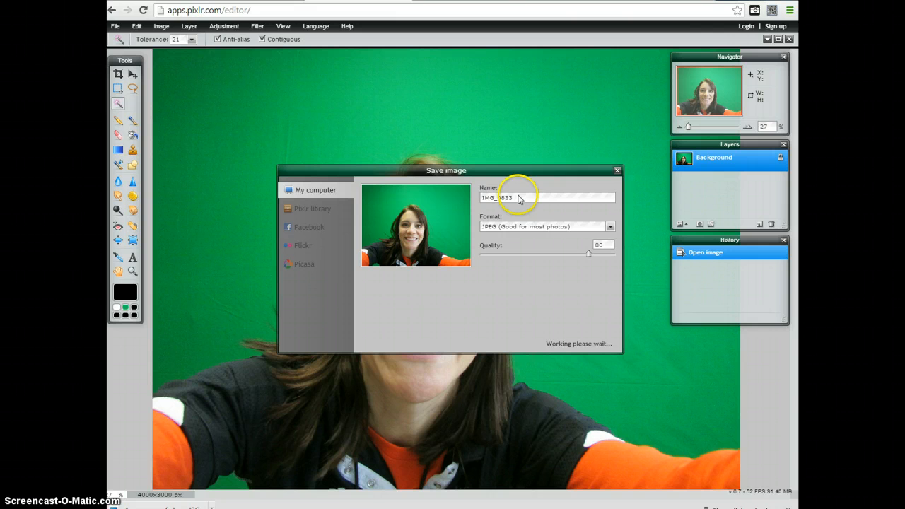
click(512, 195)
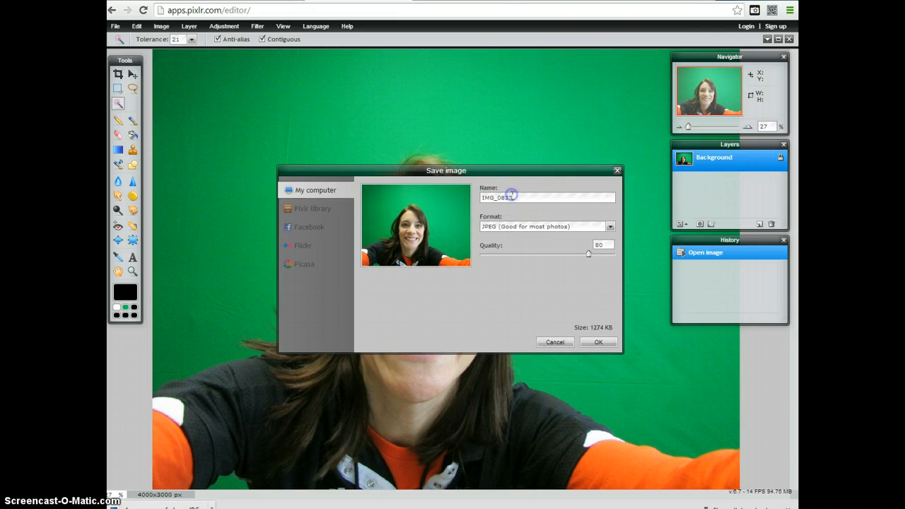
drag(517, 196, 475, 195)
click(592, 341)
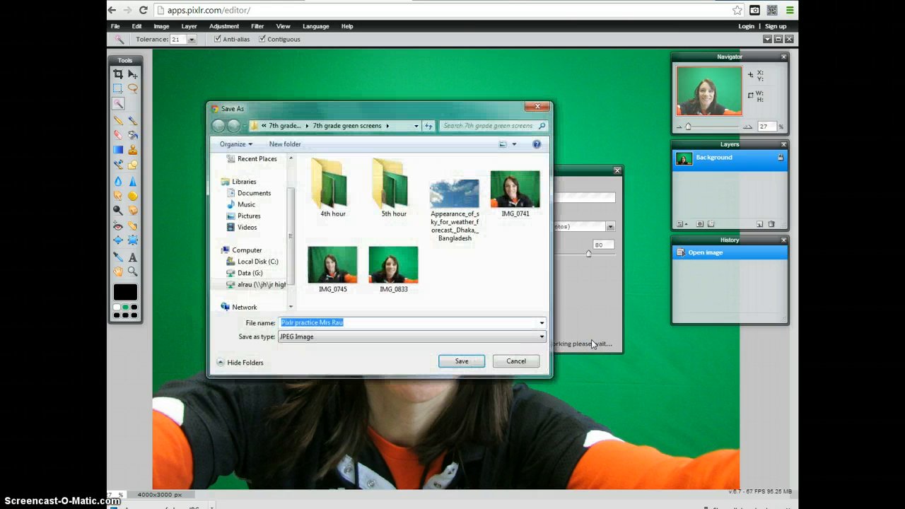
Choose the teacher's personal network drive (H:) as the location and save the JPEG there
click(258, 253)
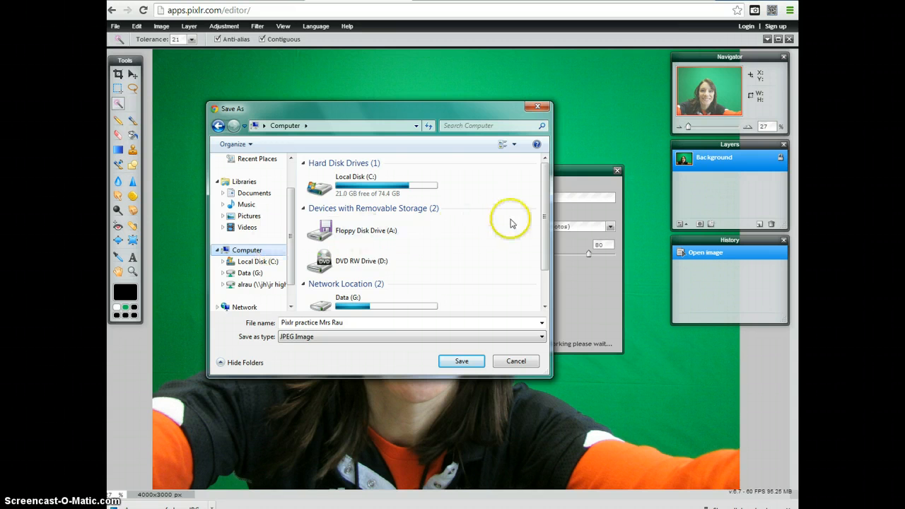
drag(541, 220, 541, 264)
click(394, 298)
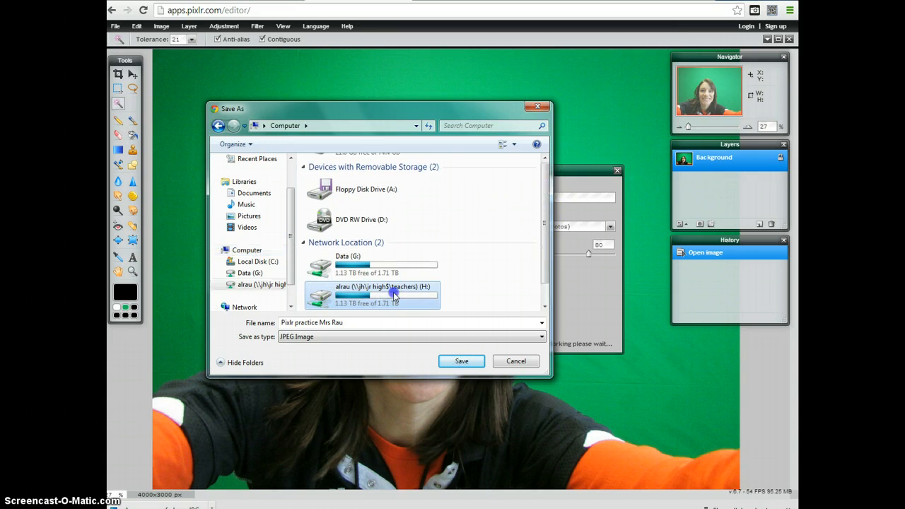
double_click(394, 296)
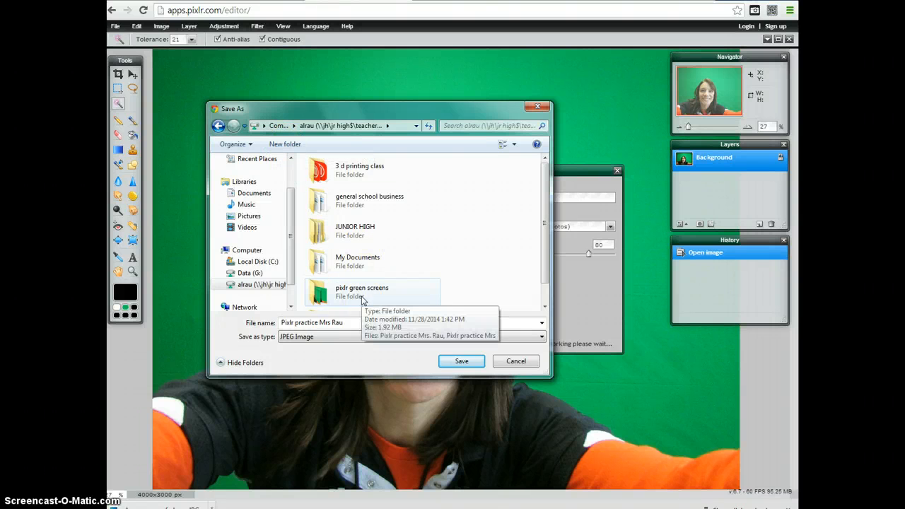
click(461, 362)
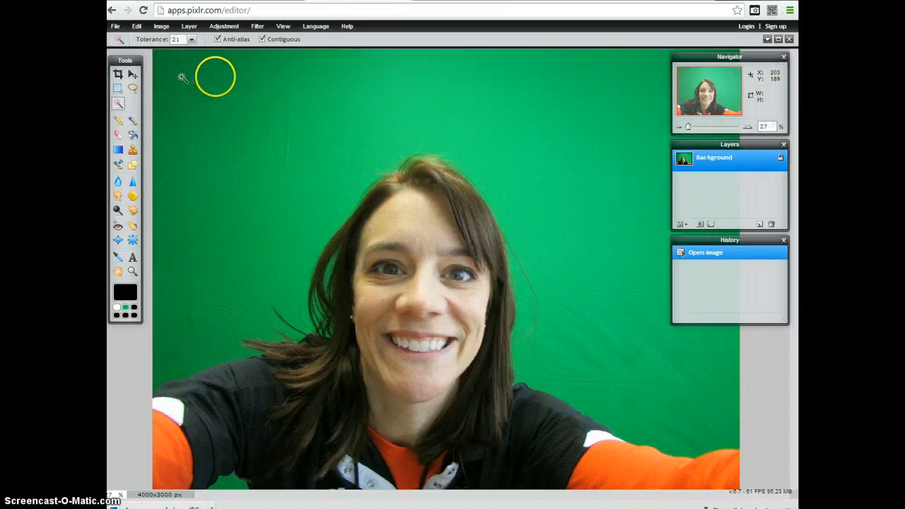
Sample the backdrop's green with the color picker and flood-fill the uneven background areas around the woman at tolerance 21
click(119, 258)
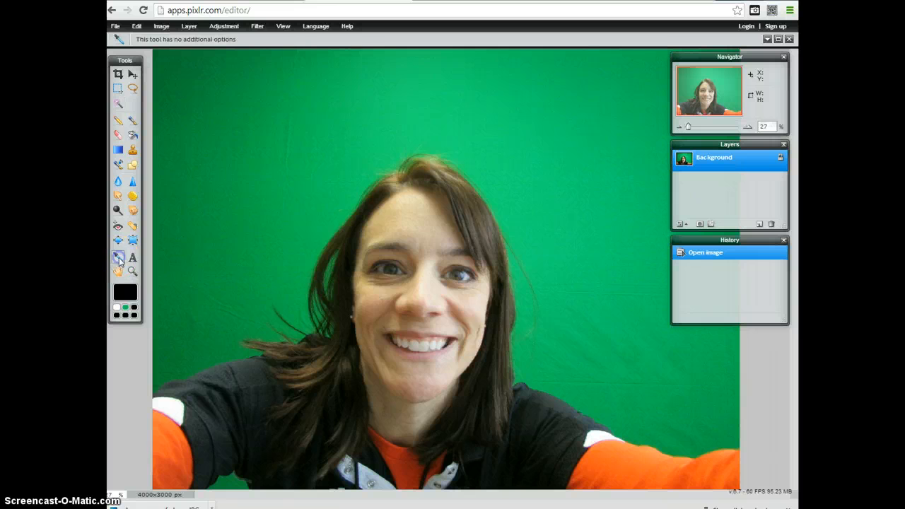
click(303, 192)
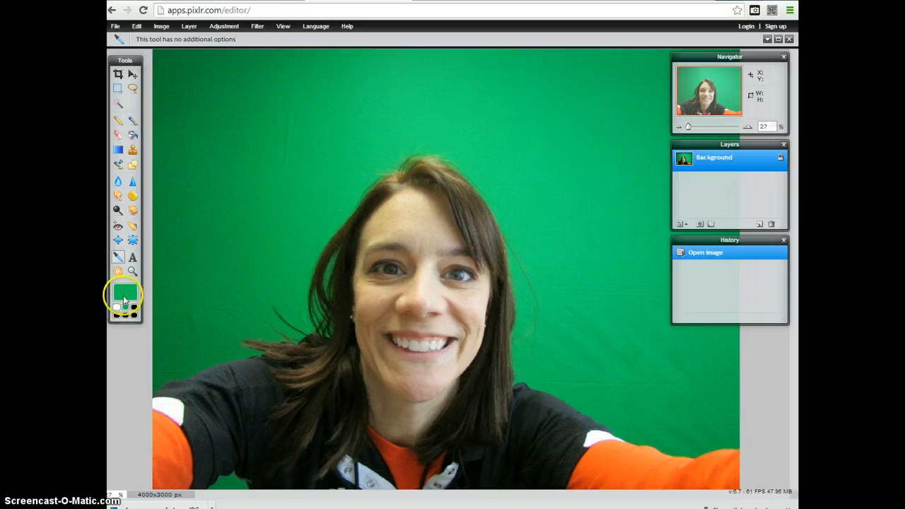
click(133, 136)
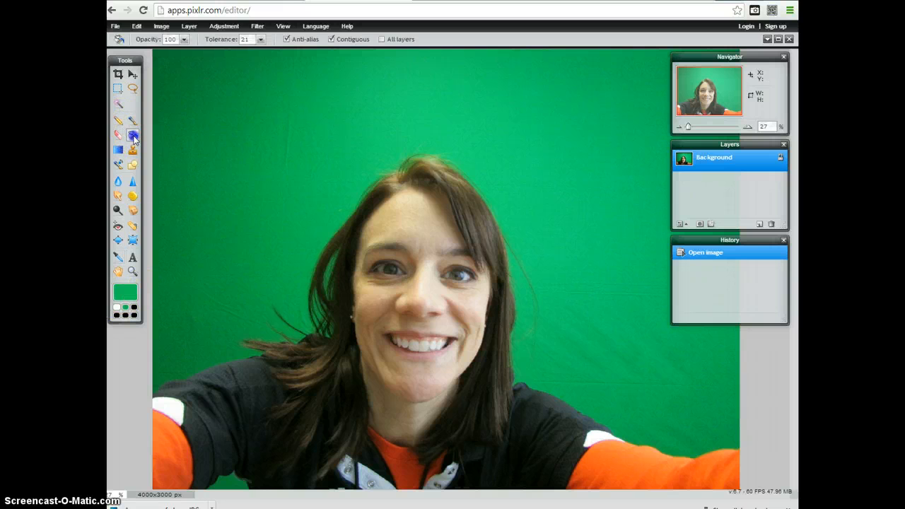
click(254, 128)
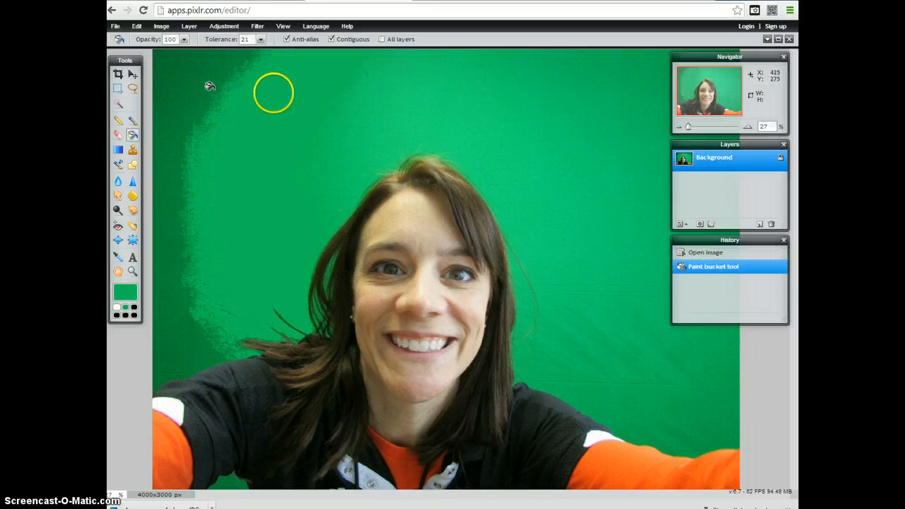
click(447, 120)
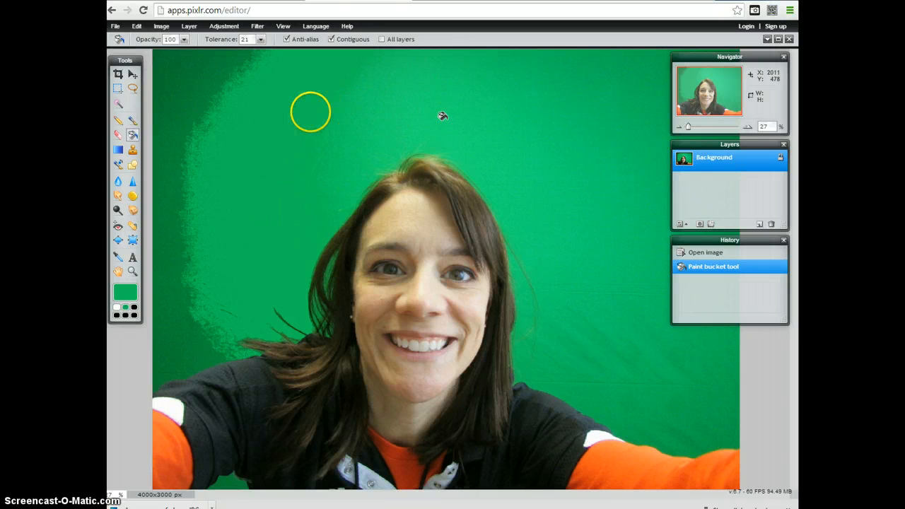
click(164, 75)
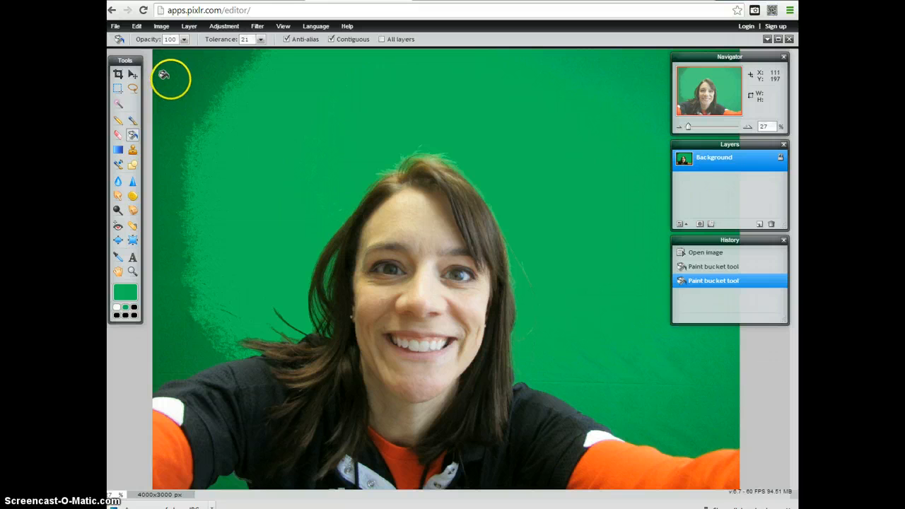
click(214, 102)
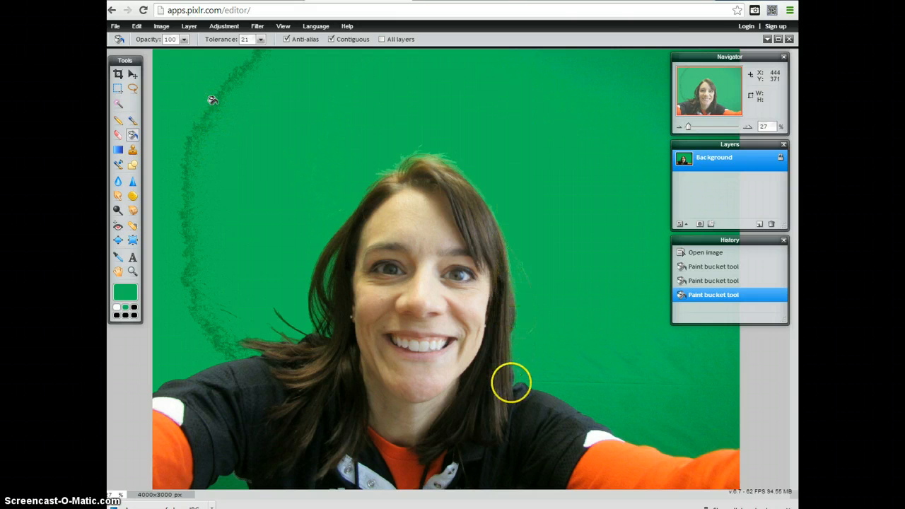
click(511, 382)
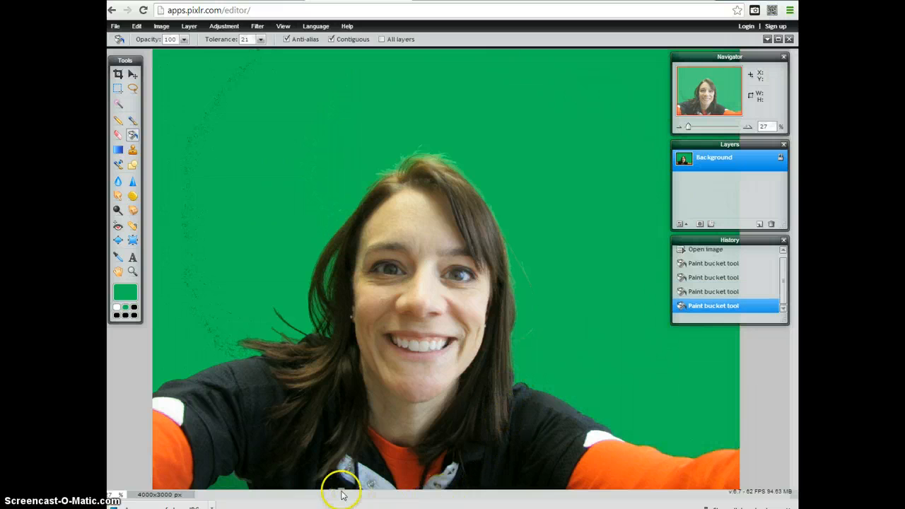
click(228, 484)
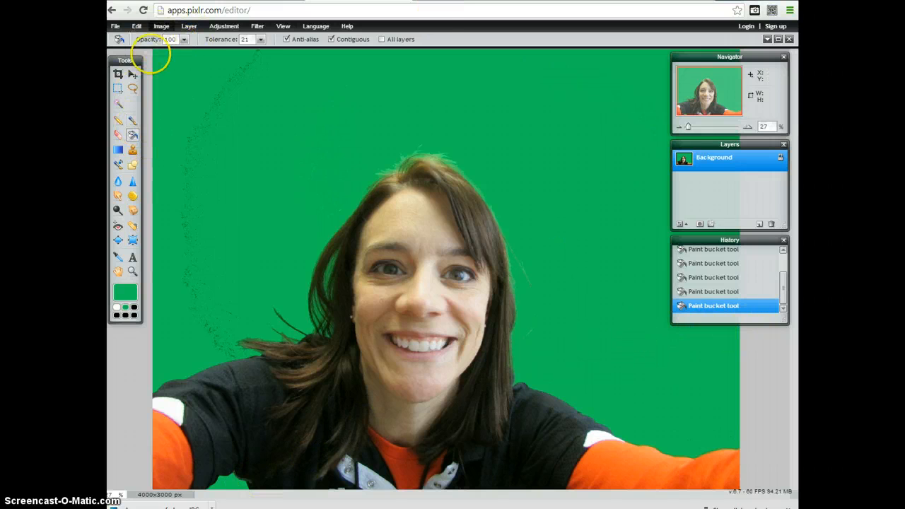
Paint green over the arc of dark specks left of the woman's head with the hard round 200 brush
click(131, 123)
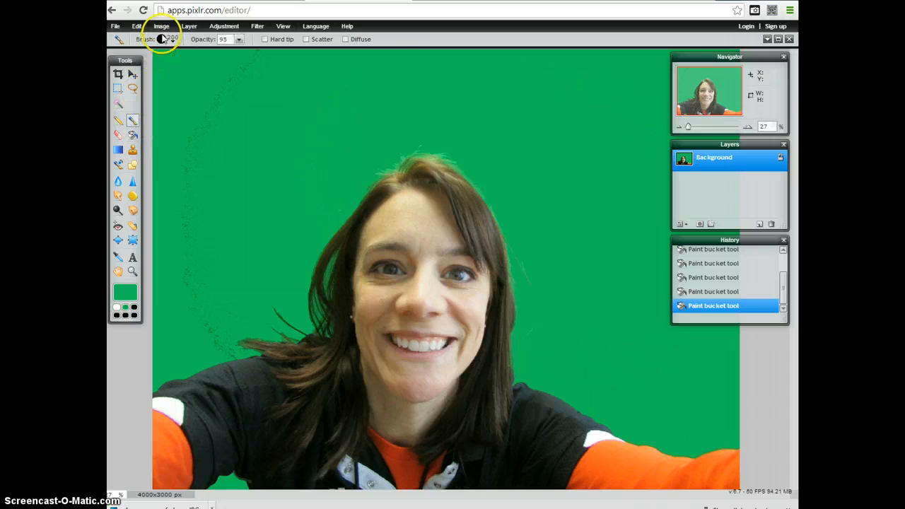
click(161, 40)
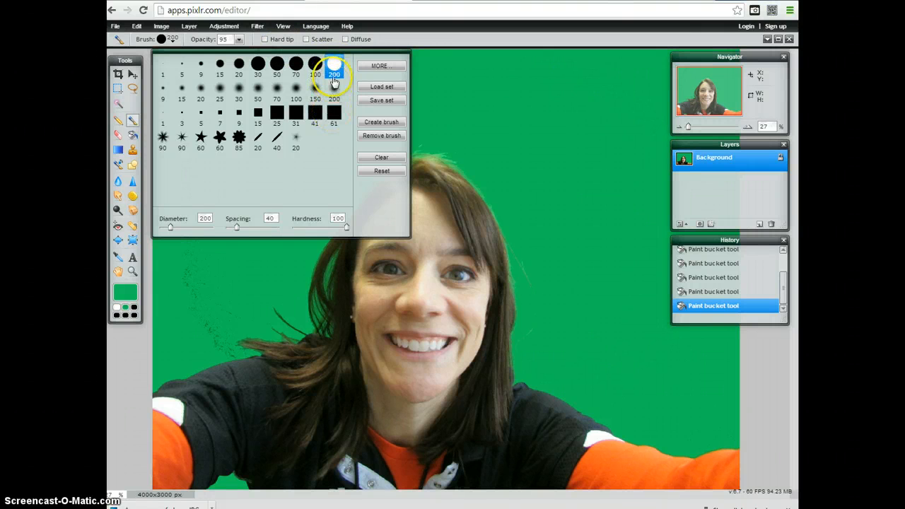
click(446, 84)
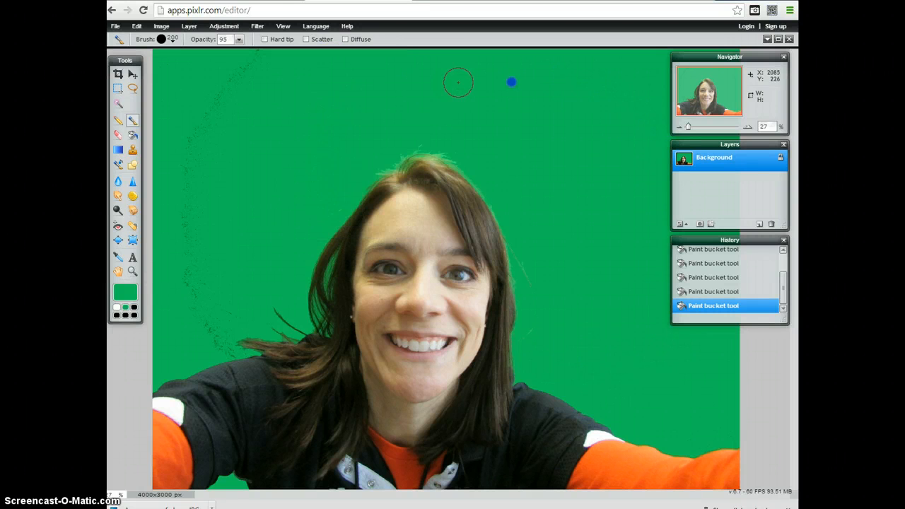
drag(511, 82, 485, 82)
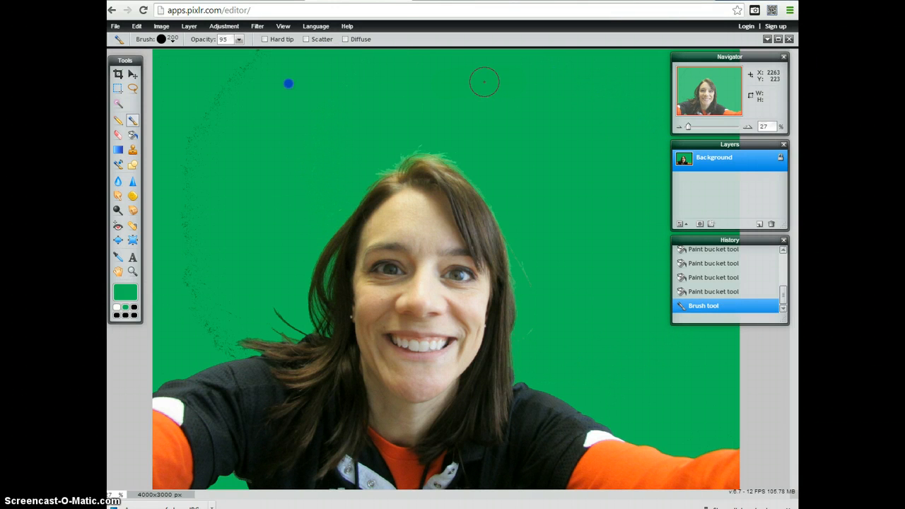
mouse_move(288, 83)
mouse_down()
mouse_move(243, 85)
mouse_move(242, 71)
mouse_move(272, 49)
mouse_move(222, 62)
mouse_move(183, 186)
mouse_move(185, 258)
mouse_up()
drag(215, 331, 223, 341)
click(297, 319)
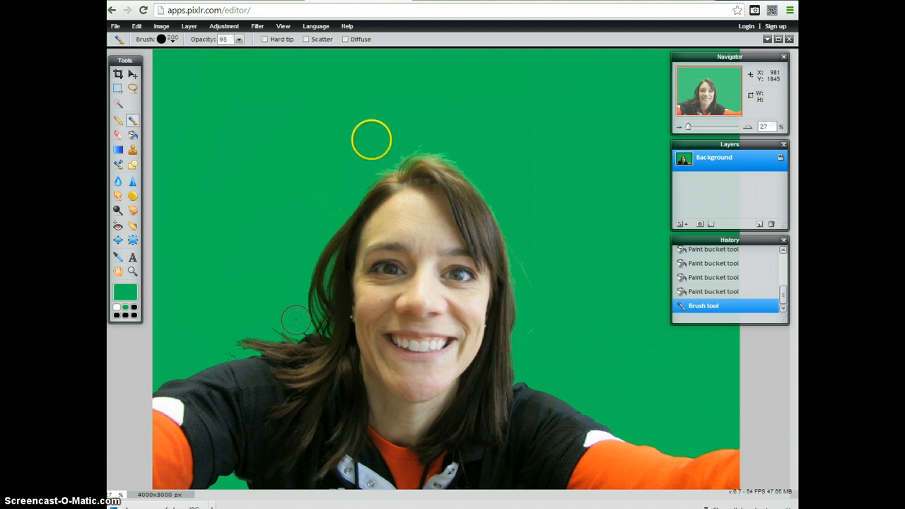
Brush green over the stray hairs and leftover marks in the background right of the woman's hair
click(547, 296)
drag(546, 296, 530, 252)
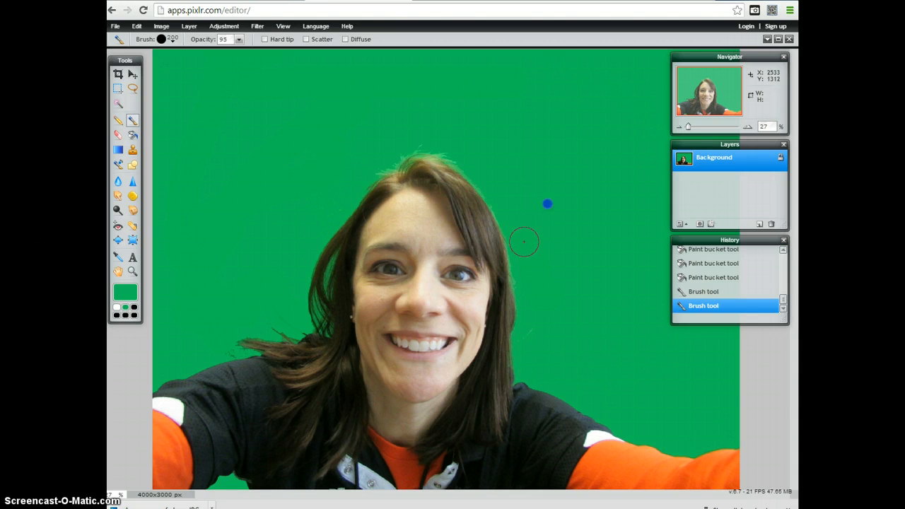
click(638, 377)
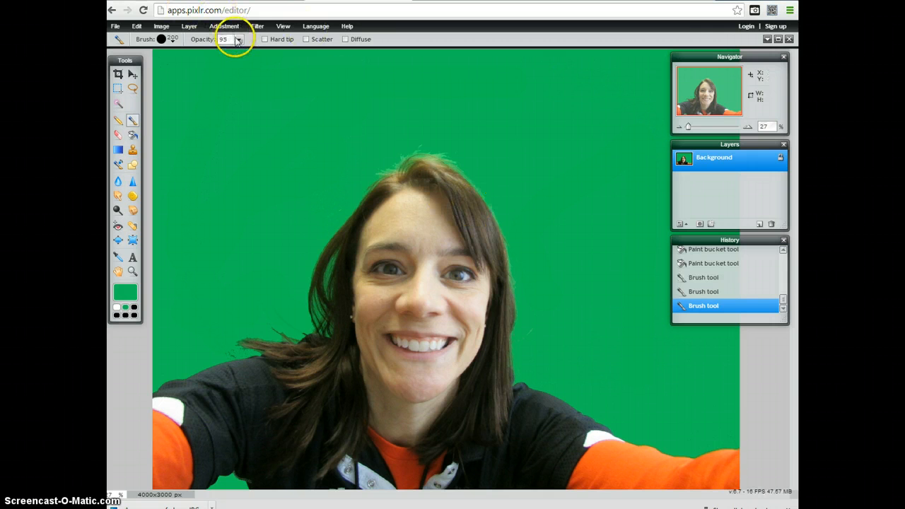
Switch to the soft 25 brush at 100 opacity and touch up the green background beside the hair on the photo's left side
click(162, 39)
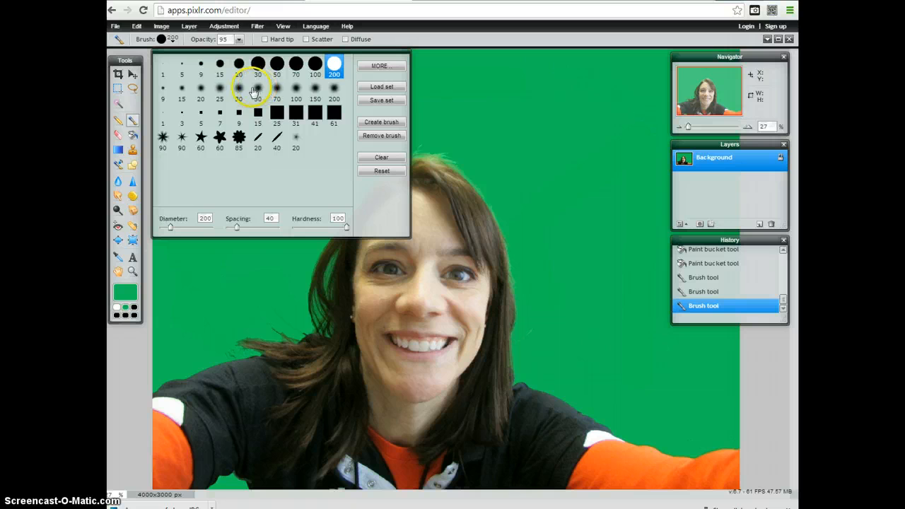
click(219, 90)
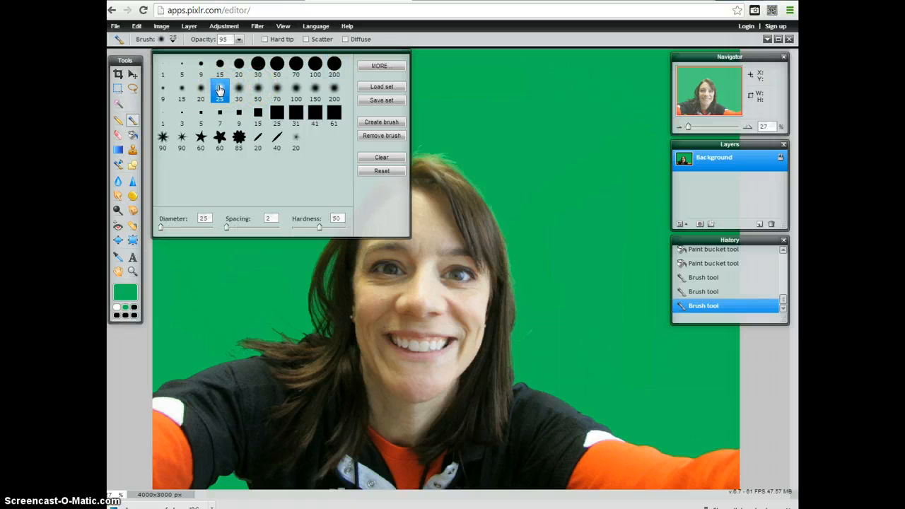
click(238, 39)
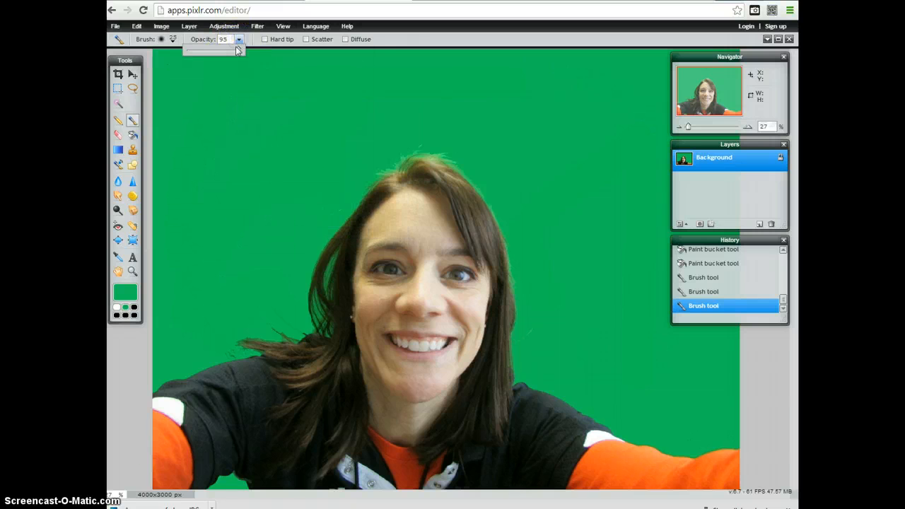
drag(238, 49, 241, 49)
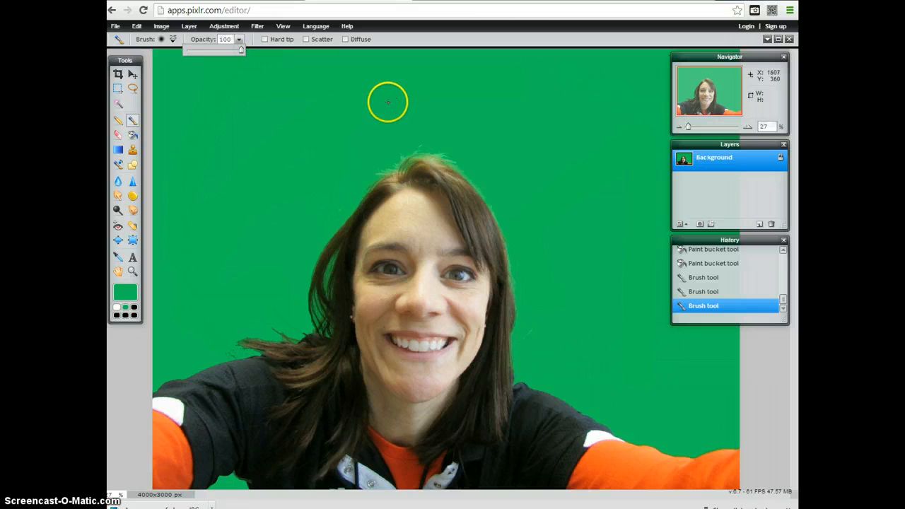
scroll(382, 141, down, 1)
scroll(382, 140, up, 3)
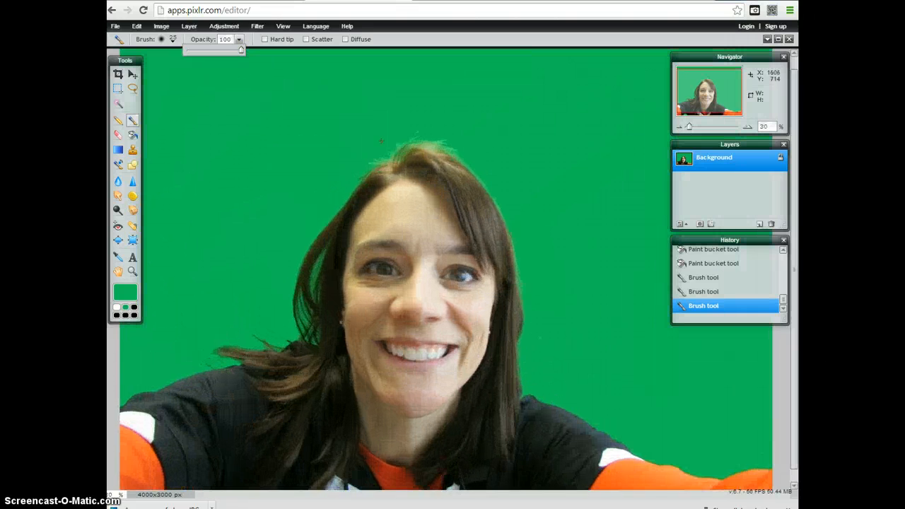
scroll(381, 141, up, 1)
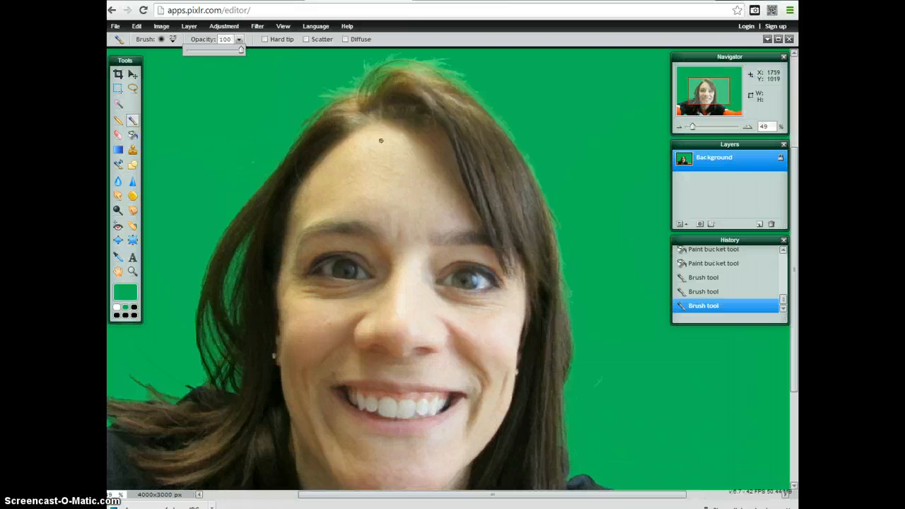
drag(722, 94, 686, 96)
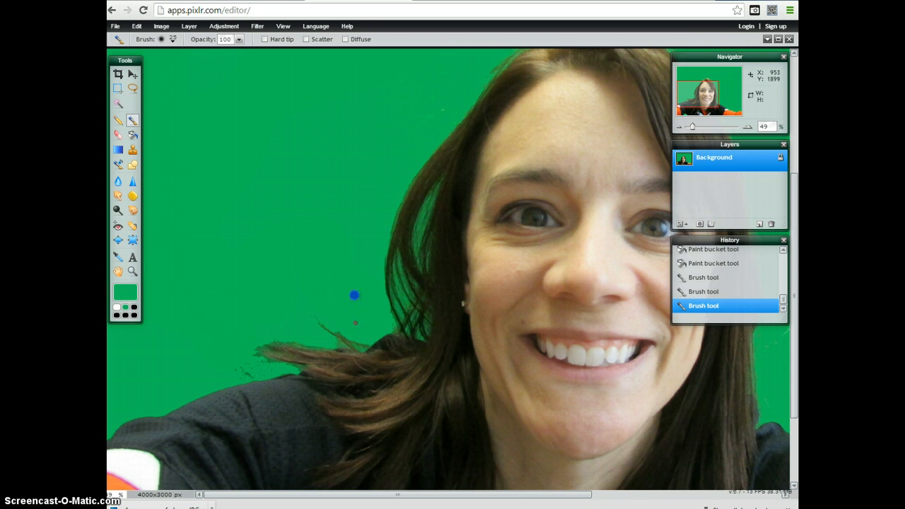
click(362, 238)
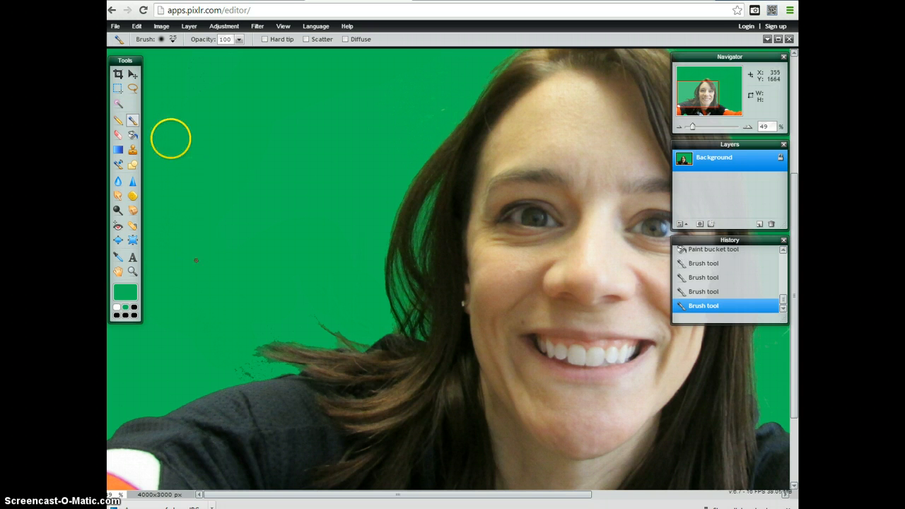
Change to the soft 100 brush and paint out the dark specks around the loose hair tips above the shoulder
click(162, 41)
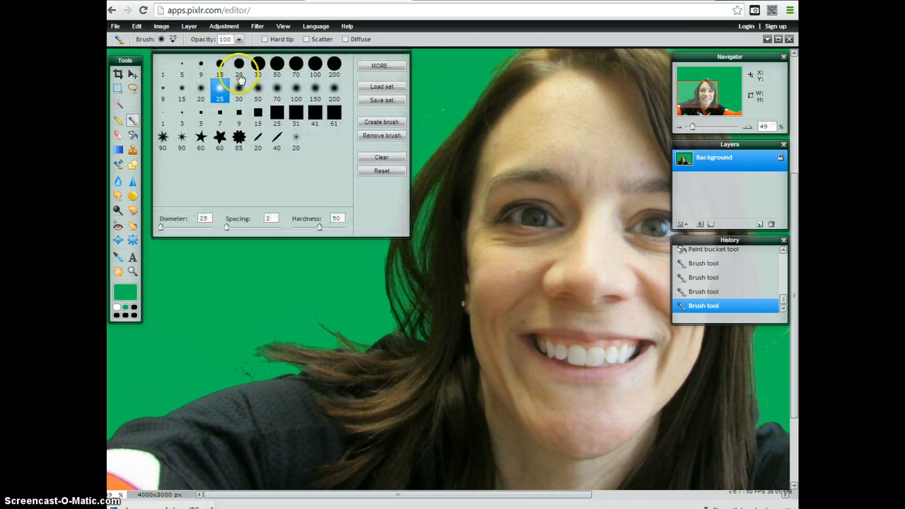
click(295, 90)
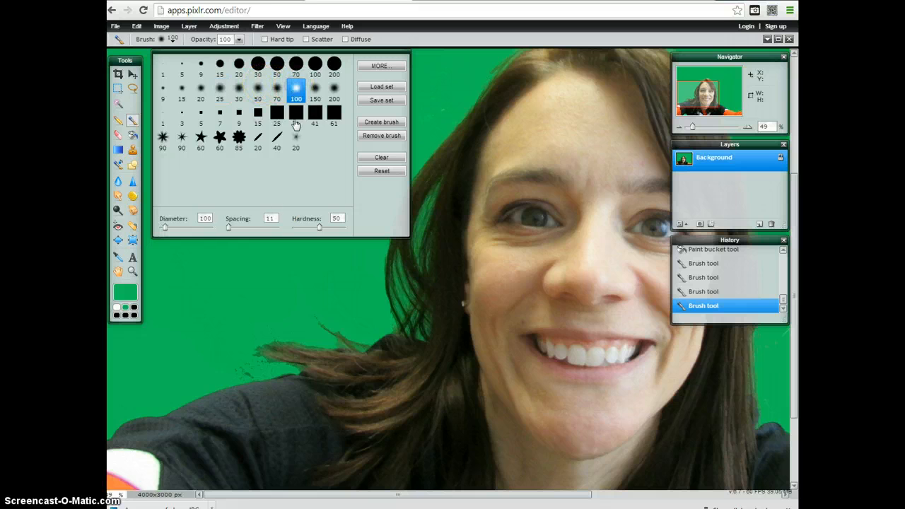
drag(253, 263, 215, 302)
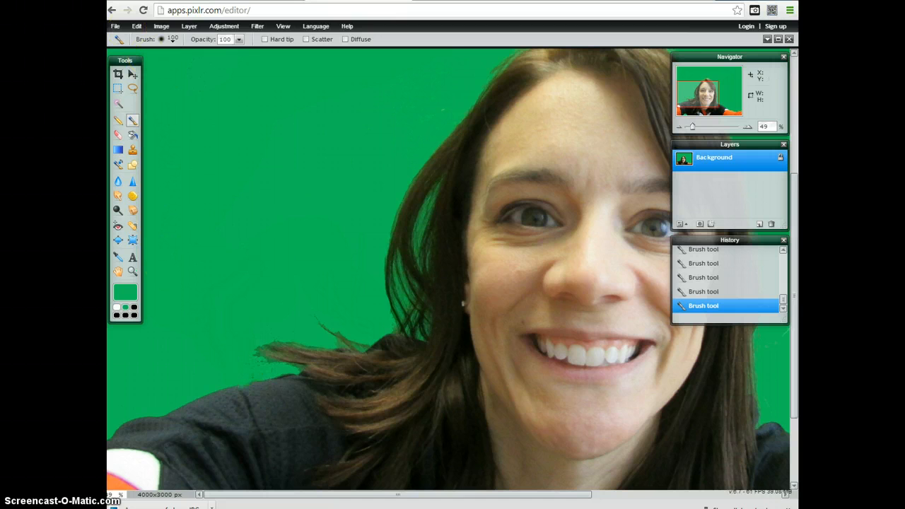
Undo the last brush stroke and paint green over the specks below the loose hair tips and beside the head
click(137, 27)
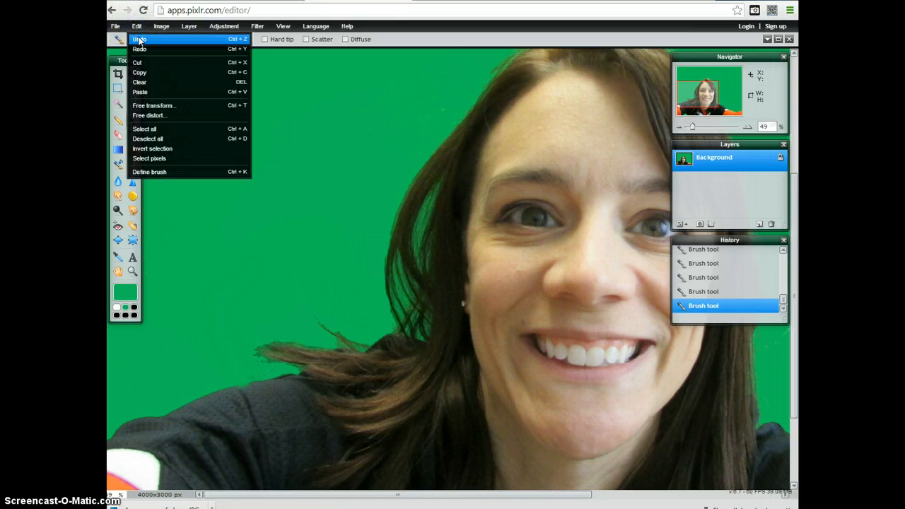
click(139, 40)
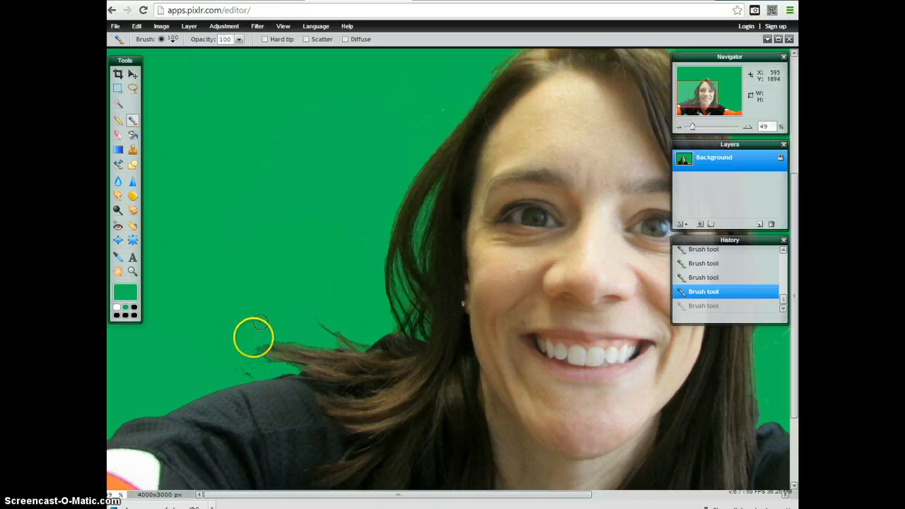
drag(234, 374, 239, 374)
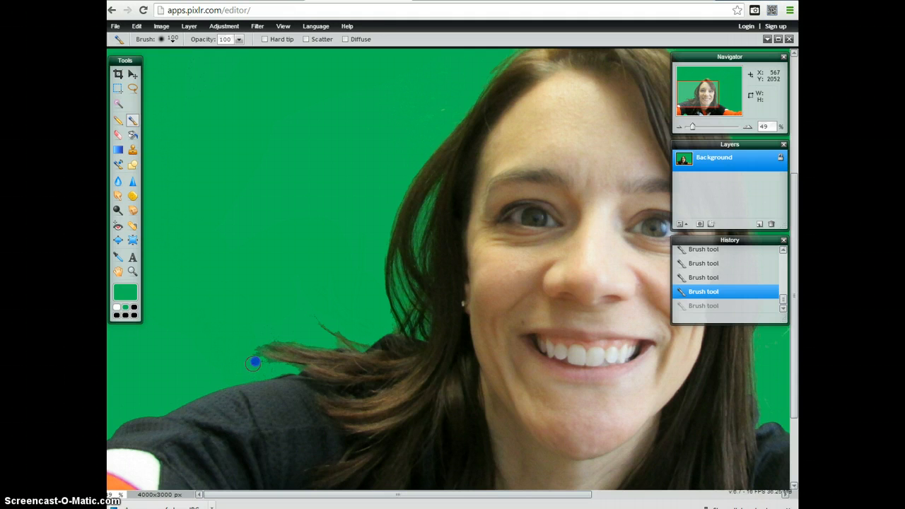
click(393, 103)
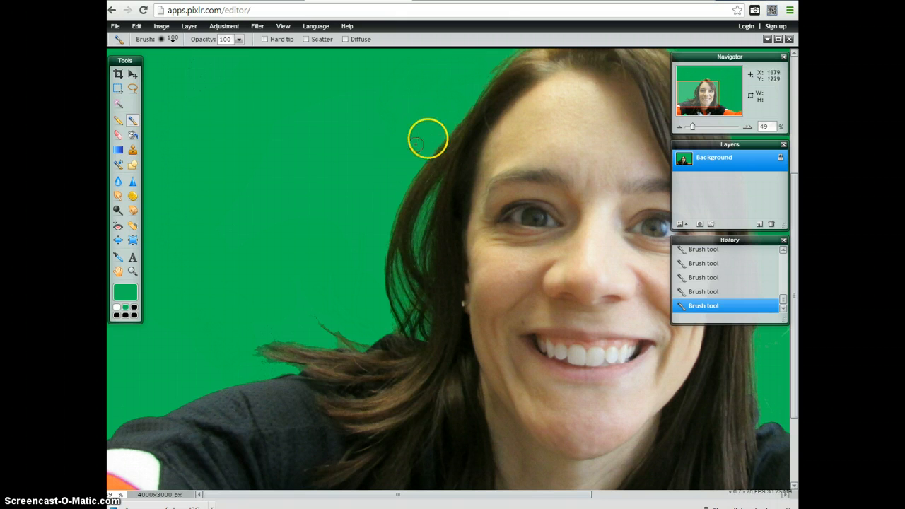
Switch to the hard round 20 brush and dab green along the upper edge of the hair
click(162, 40)
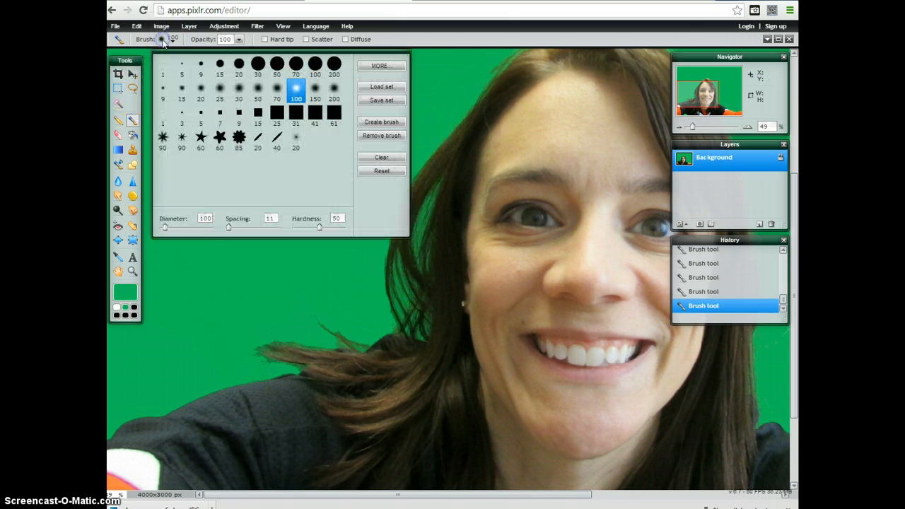
click(238, 66)
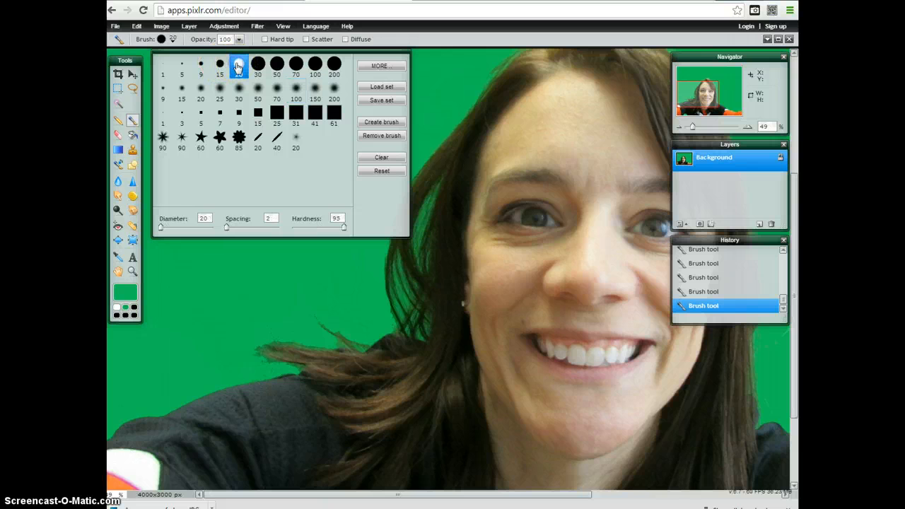
click(457, 93)
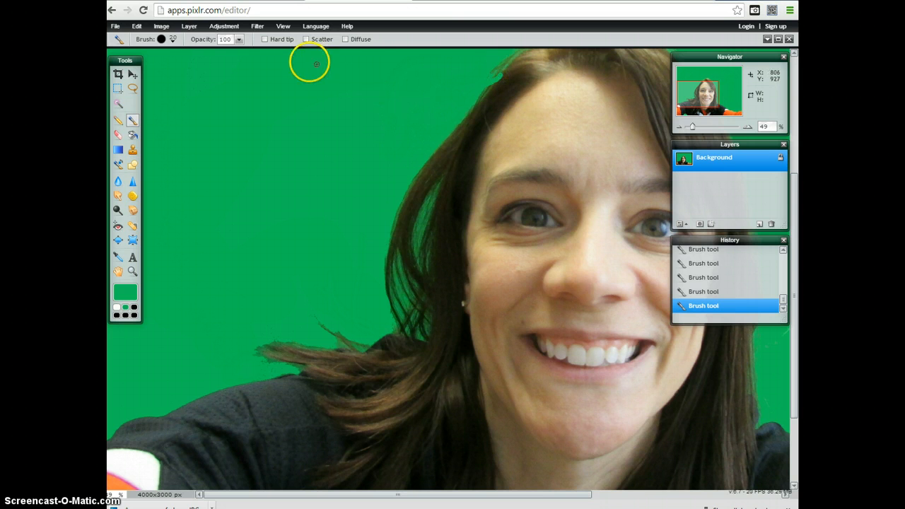
Undo the last brush stroke and touch up the green along the outer edge of the loose hair beside the cheek
click(136, 26)
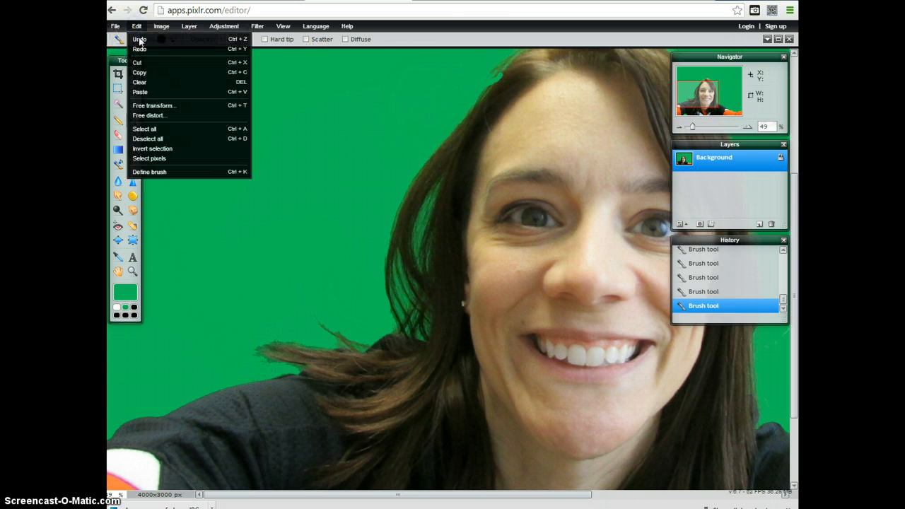
click(140, 40)
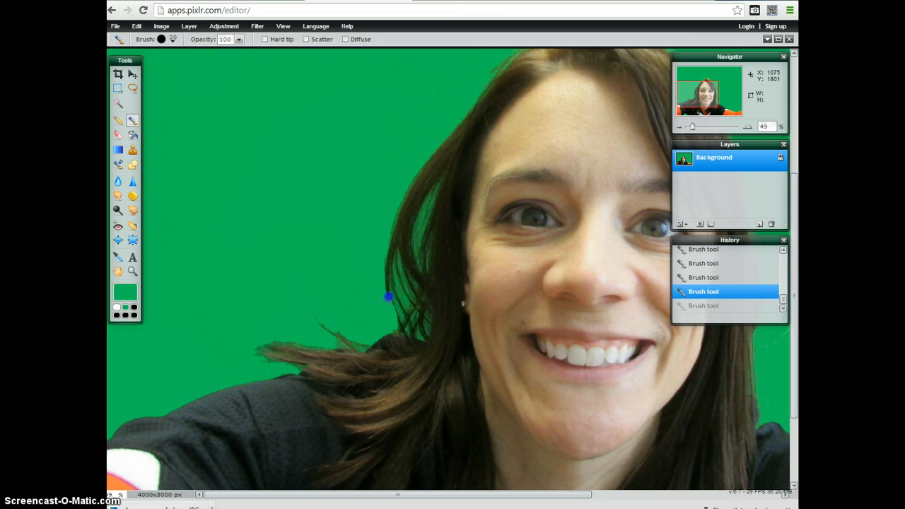
drag(388, 284, 387, 284)
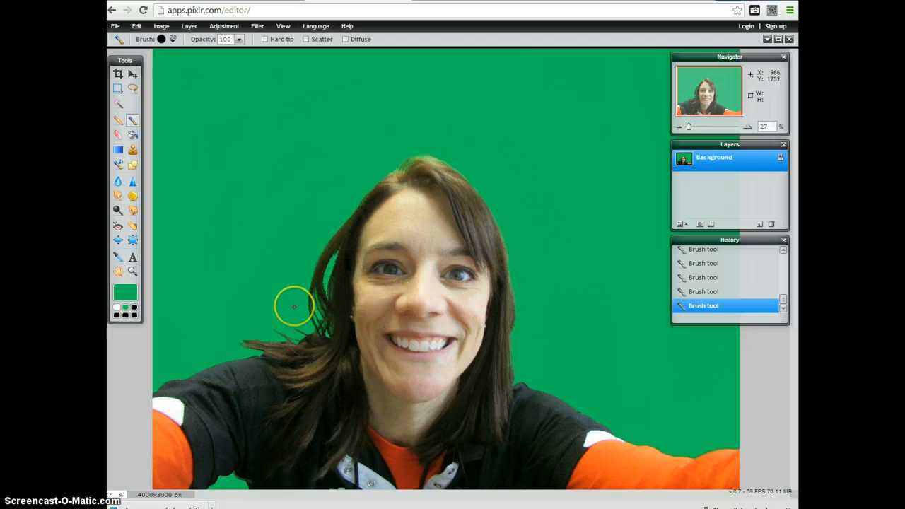
Examine the green background edges around the hair, shoulder and sleeve up close and in the full picture
scroll(294, 306, down, 2)
scroll(293, 306, up, 3)
scroll(292, 306, up, 2)
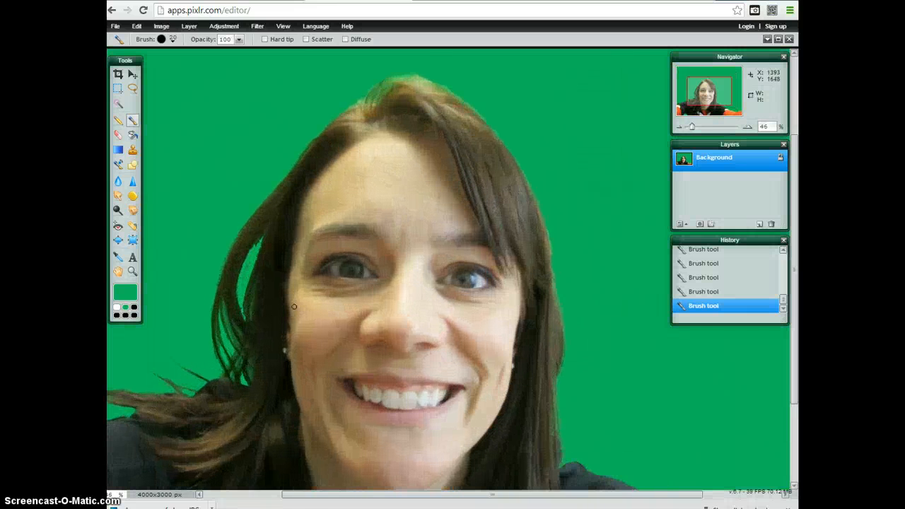
drag(718, 77, 724, 115)
scroll(457, 248, up, 1)
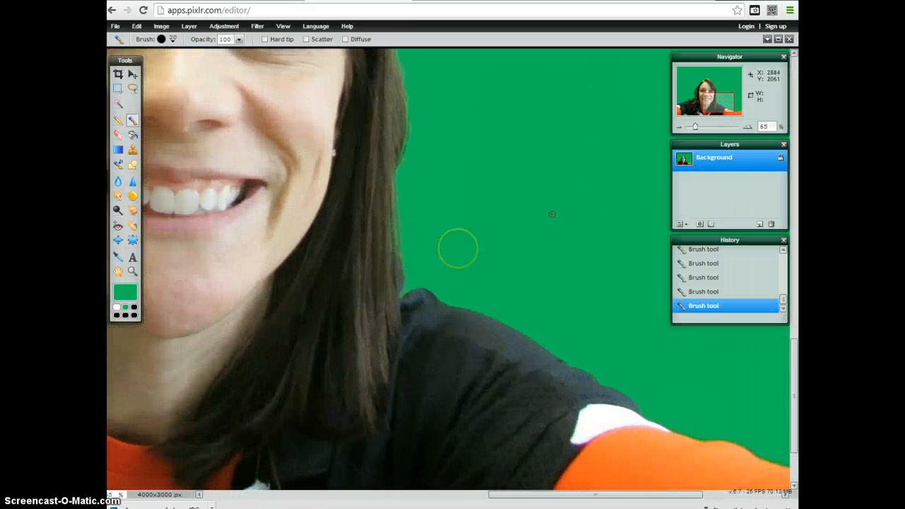
scroll(458, 248, down, 3)
scroll(458, 249, down, 1)
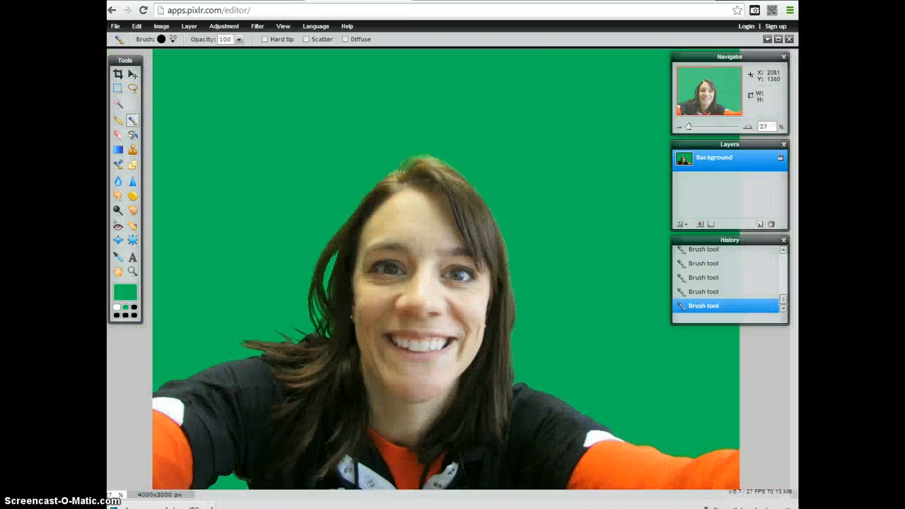
Switch to the Wand tool, try selecting a patch of the forehead and deselect it
click(118, 104)
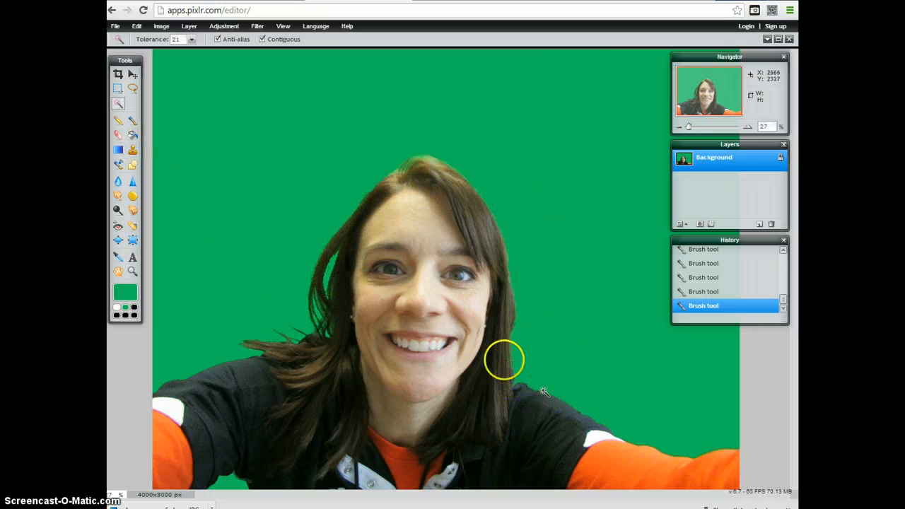
click(403, 224)
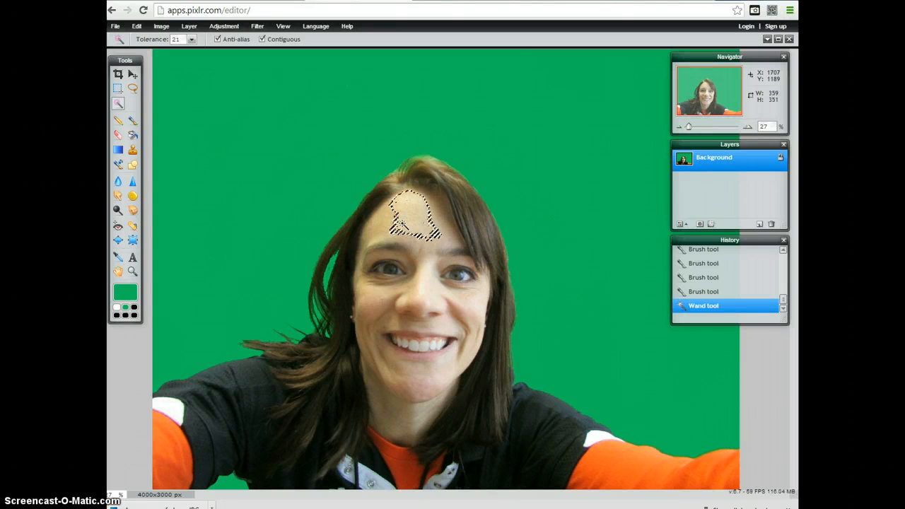
click(137, 26)
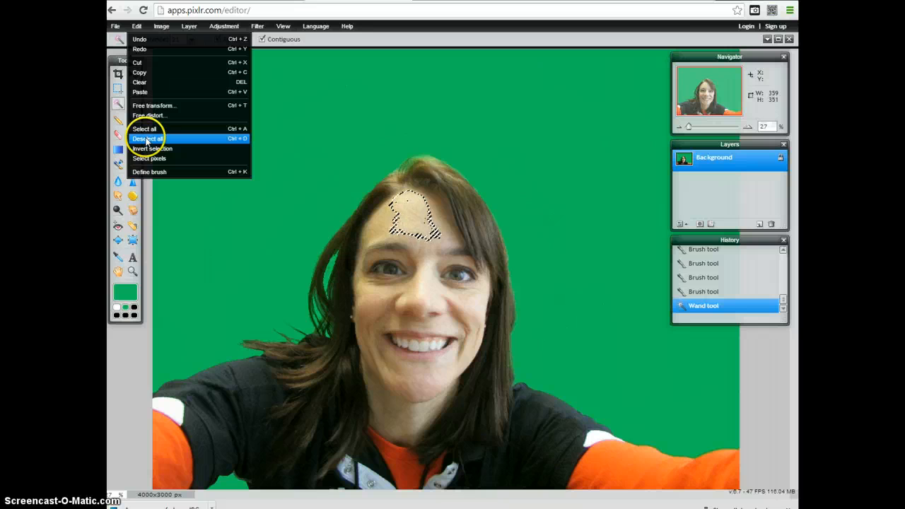
click(146, 138)
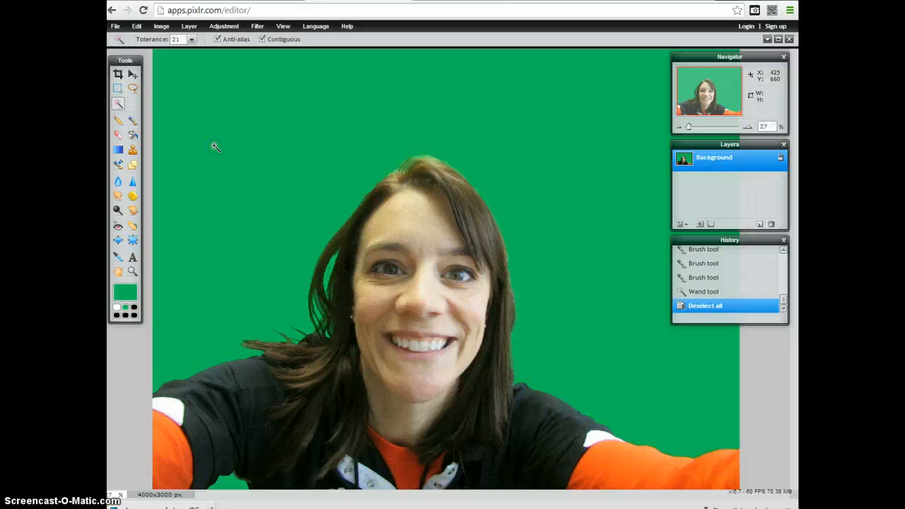
Select the green background with the Wand tool and invert the selection to cover the woman
click(304, 258)
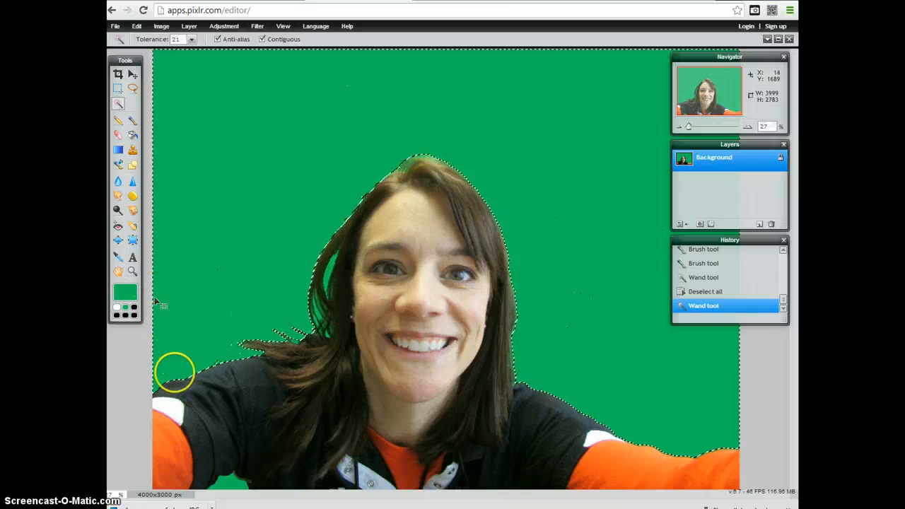
click(138, 27)
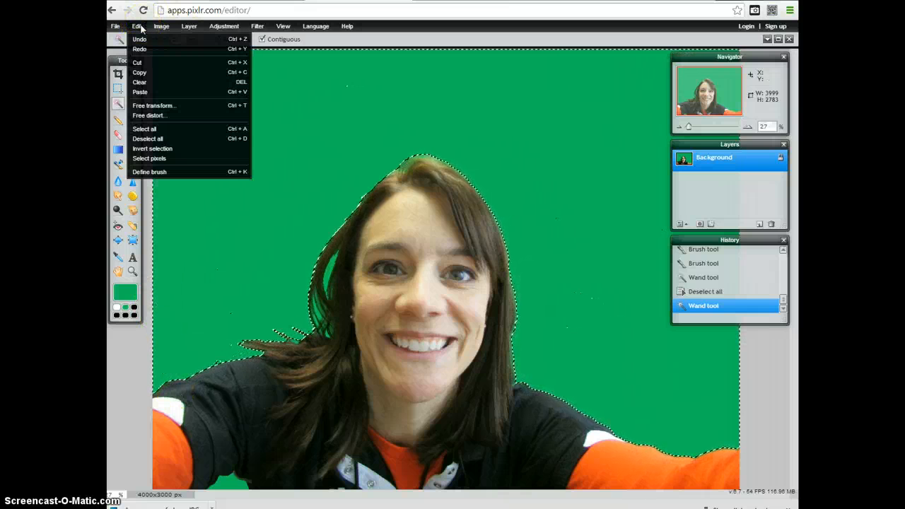
click(141, 149)
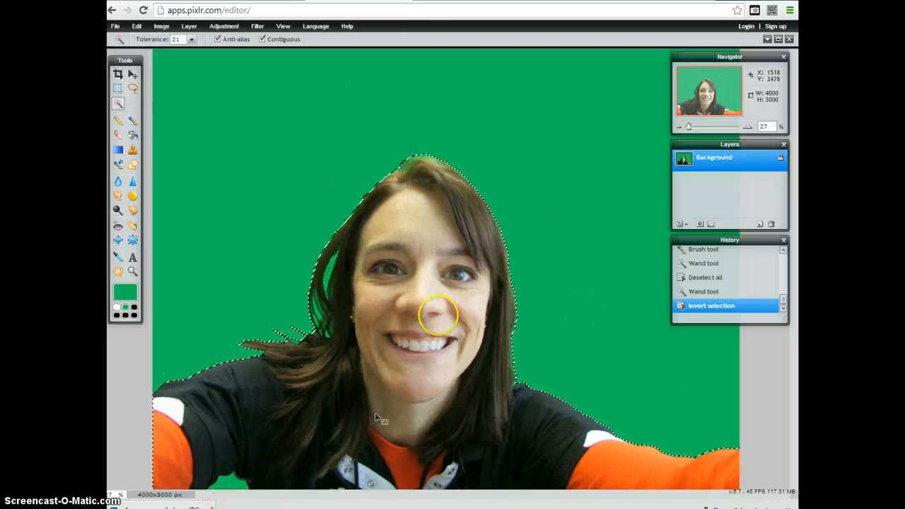
Copy the selected portrait of the woman
click(117, 27)
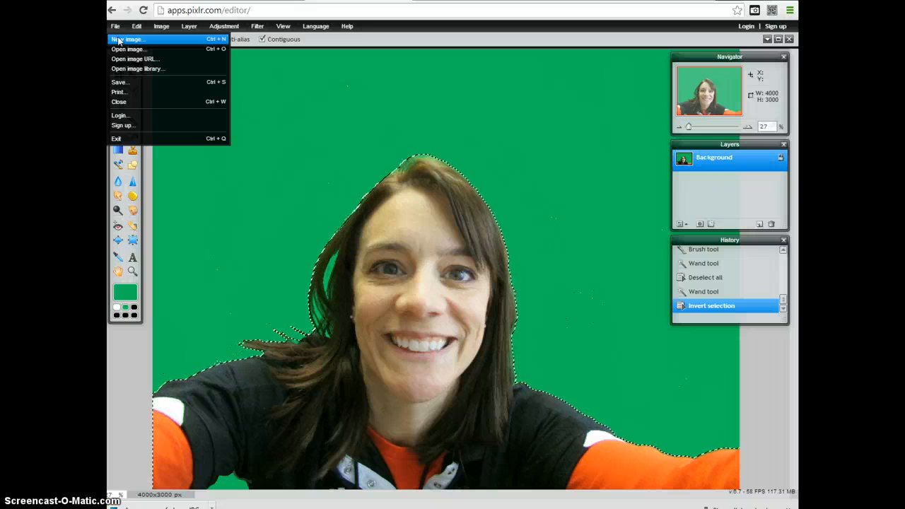
click(119, 41)
click(136, 26)
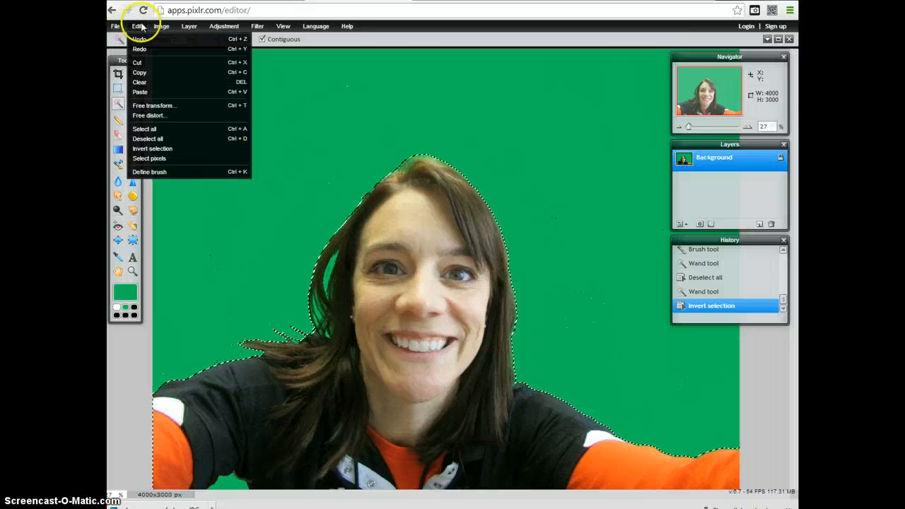
click(139, 73)
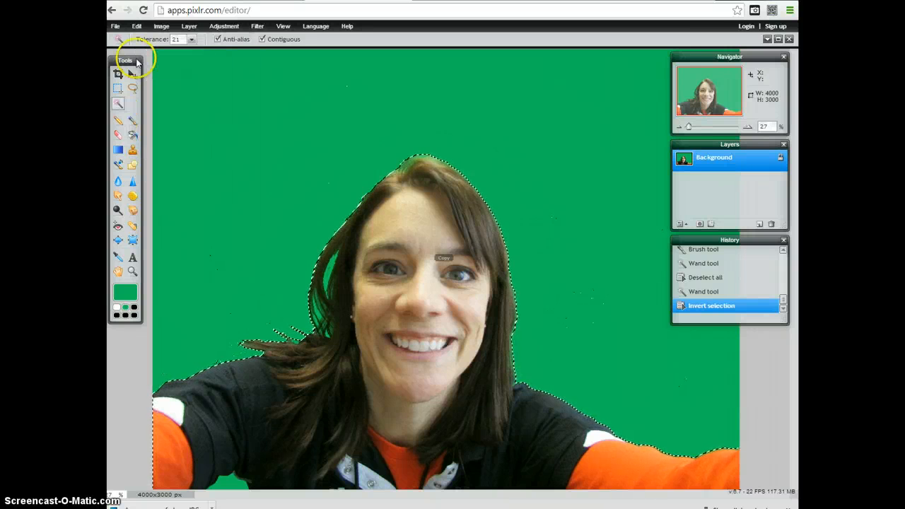
Create a blank 3999 x 3000 image whose name combines "Pixlr practice", the teacher's name and the number 2
click(114, 28)
click(120, 39)
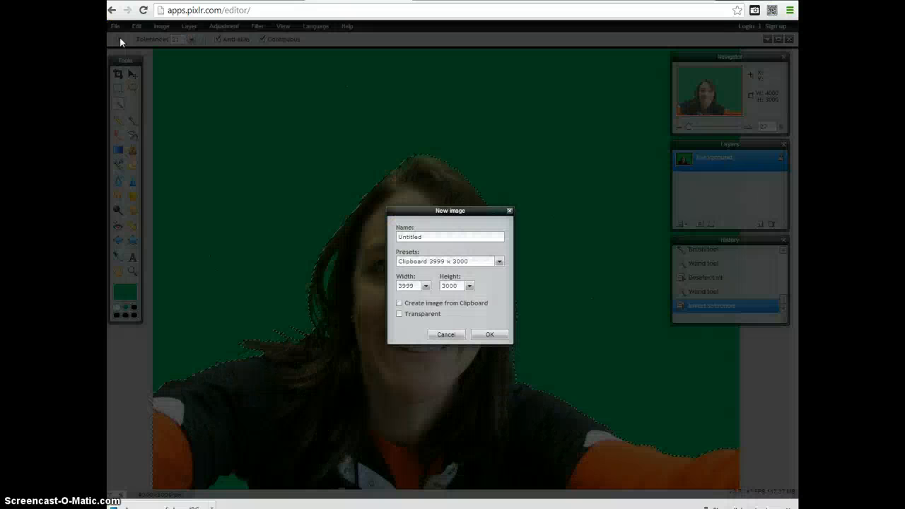
drag(425, 237, 386, 241)
key(BackSpace)
text(Pixp)
key(BackSpace)
text(lr practice Mrs Rau 2)
click(486, 337)
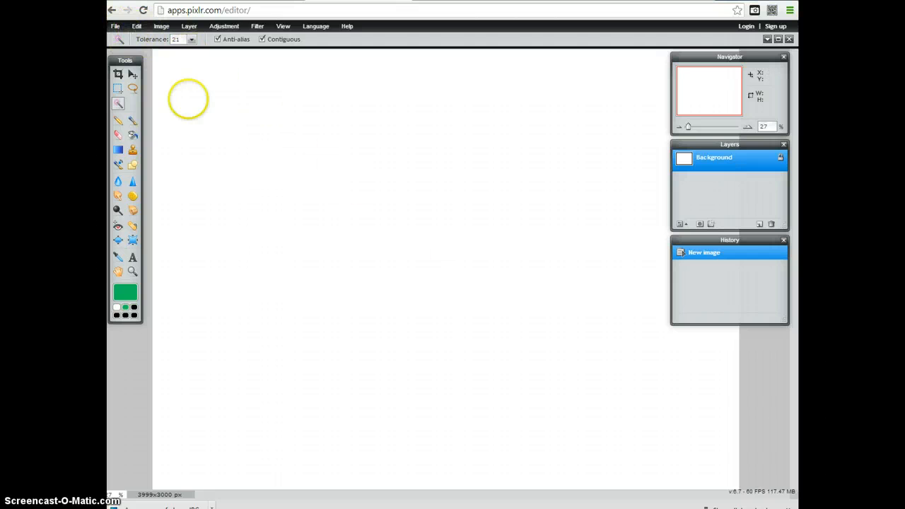
Create a new 3999 x 3000 image with a transparent background
click(116, 26)
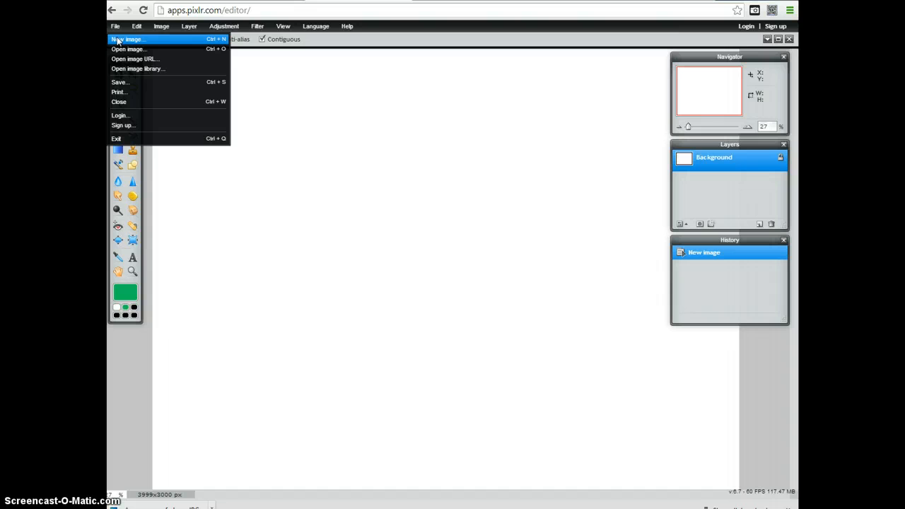
click(118, 39)
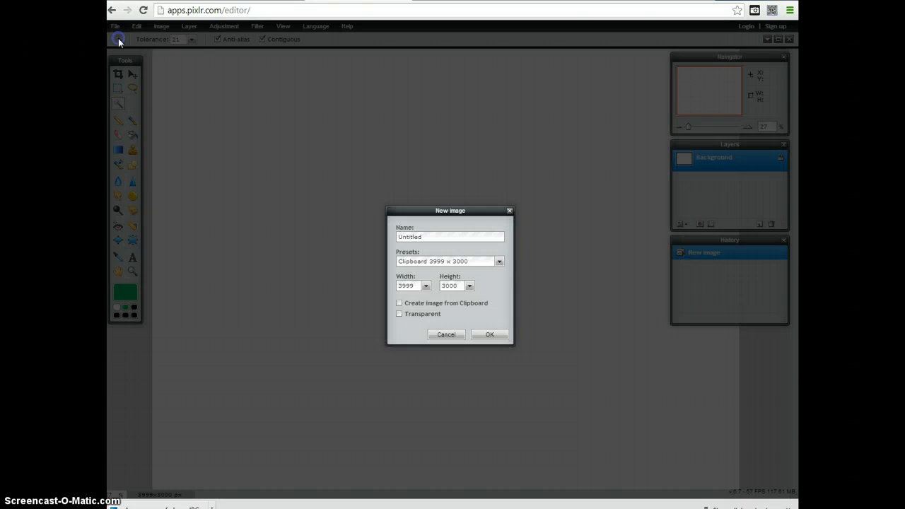
click(399, 314)
click(490, 335)
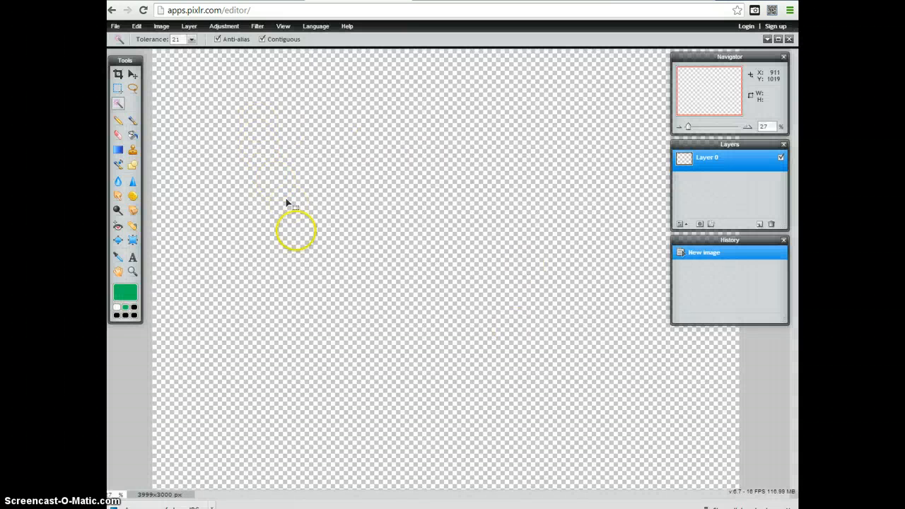
Paste the copied portrait into the transparent image and nudge it slightly with the Move tool
click(136, 28)
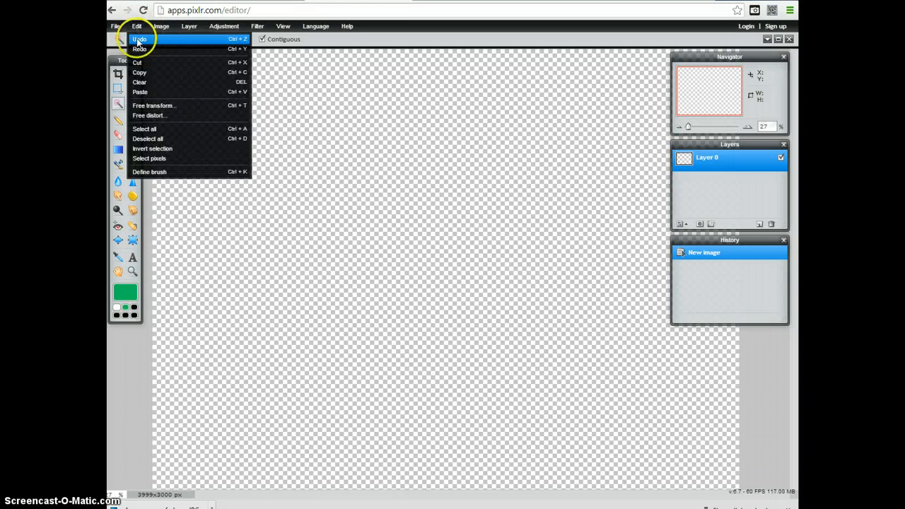
click(147, 92)
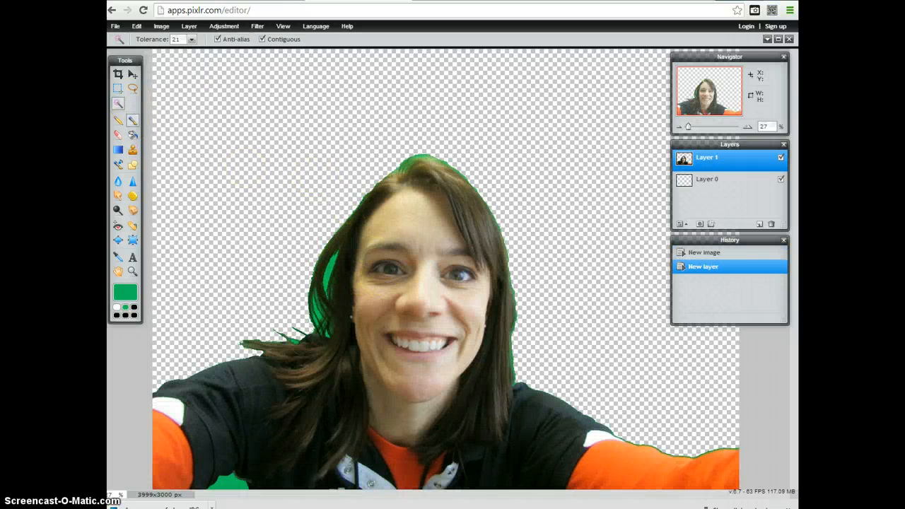
click(132, 73)
mouse_move(398, 291)
mouse_down()
mouse_move(408, 249)
mouse_move(430, 233)
mouse_move(430, 248)
mouse_move(469, 269)
mouse_move(398, 288)
mouse_move(398, 298)
mouse_up()
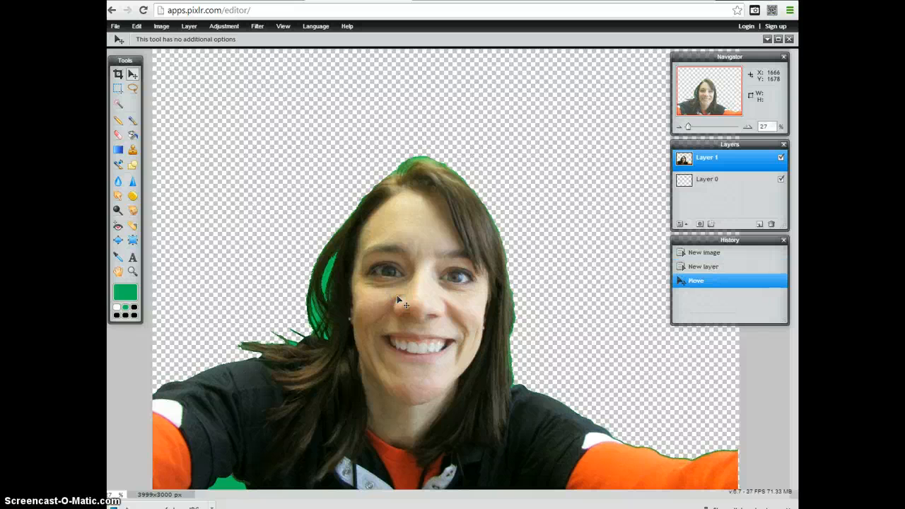
click(131, 74)
key(ctrl+Tab)
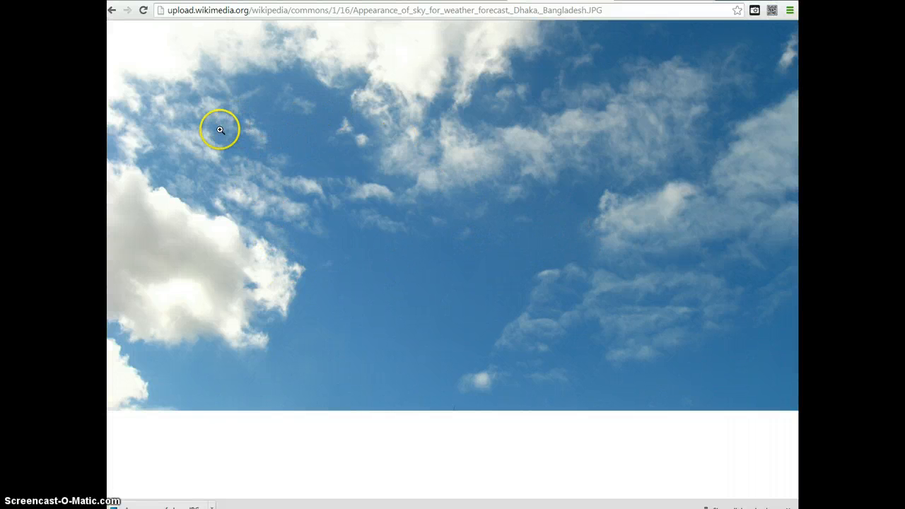
right_click(414, 99)
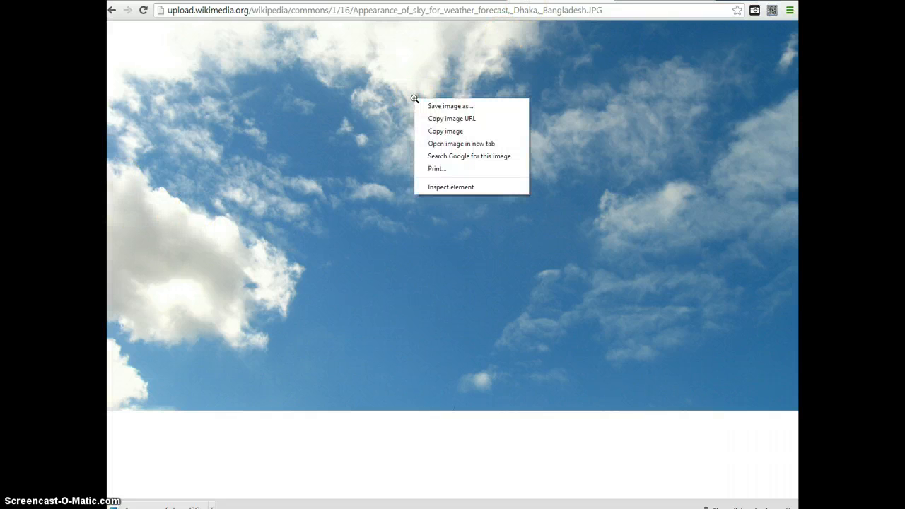
click(461, 107)
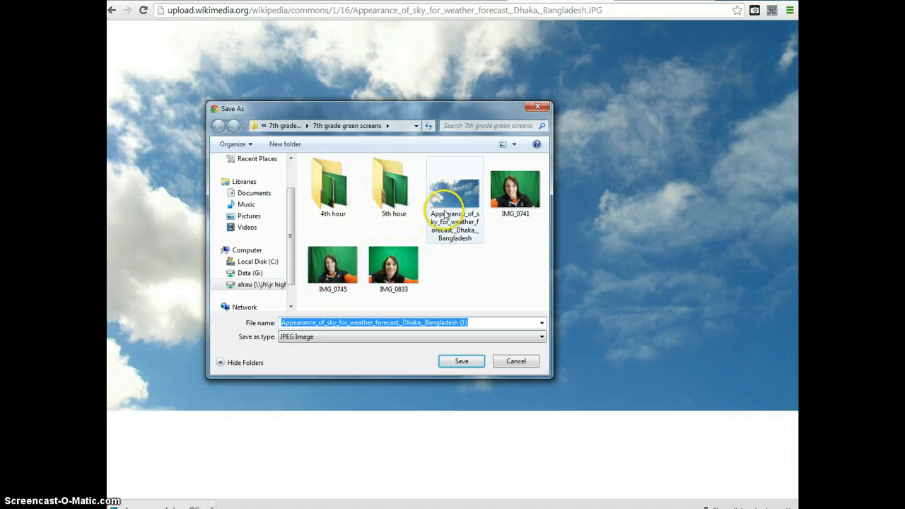
click(516, 362)
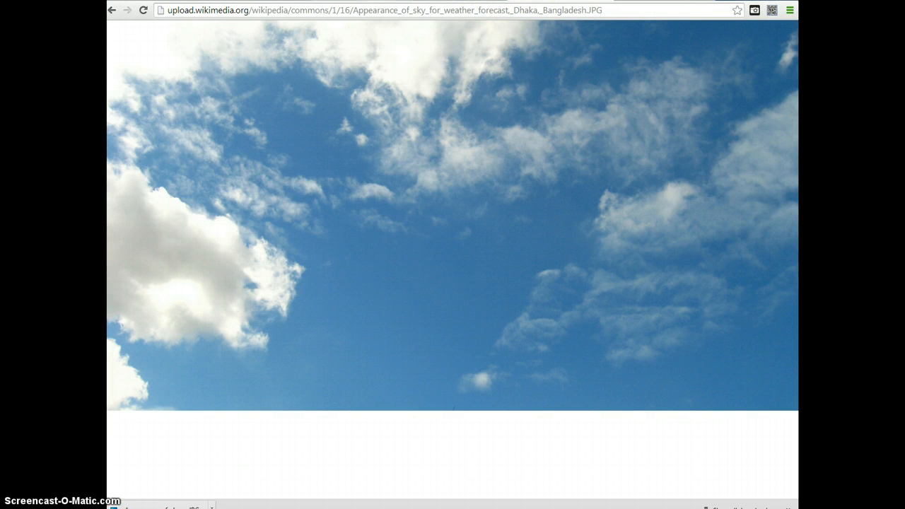
Switch from the sky photo back to the Pixlr editor with the cut-out portrait
click(253, 1)
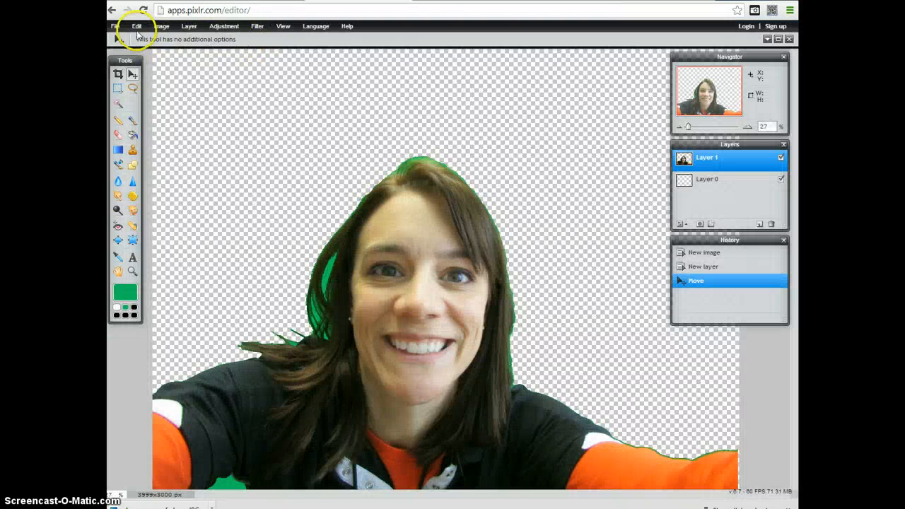
click(115, 26)
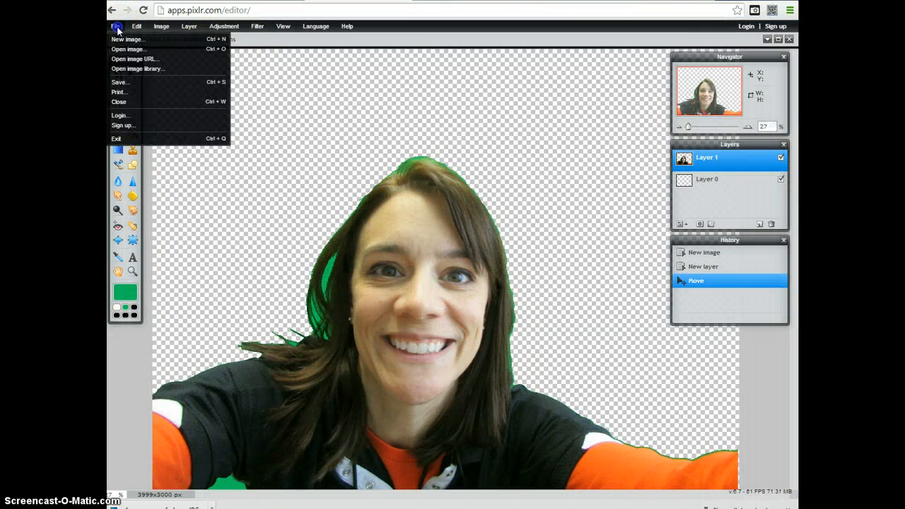
click(120, 41)
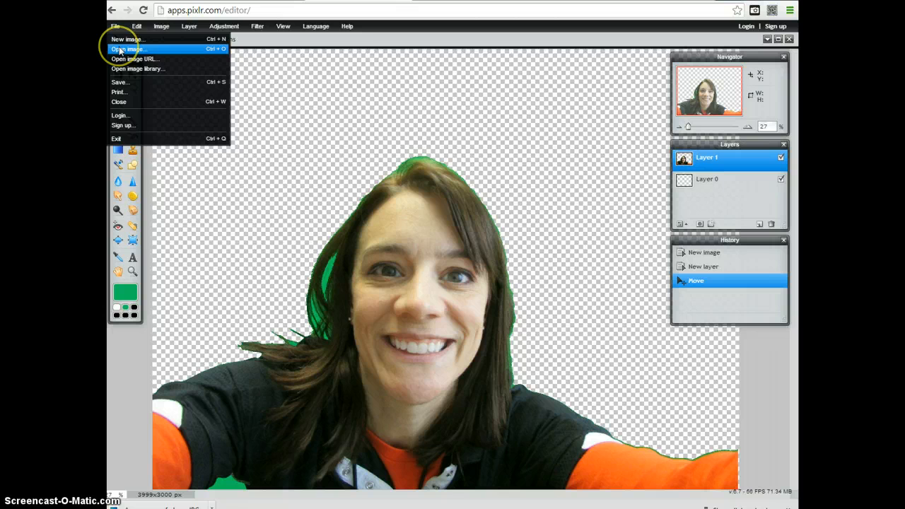
click(121, 50)
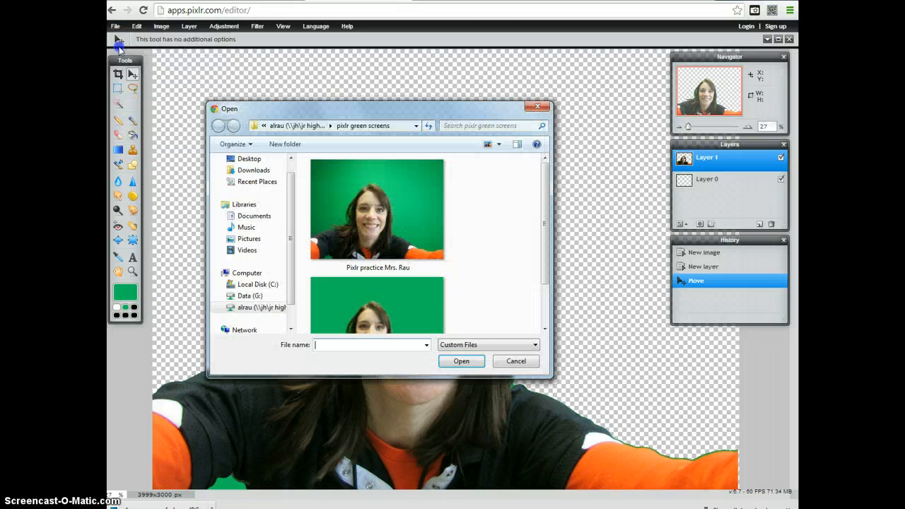
mouse_move(543, 197)
mouse_down()
mouse_move(542, 262)
mouse_move(546, 184)
mouse_up()
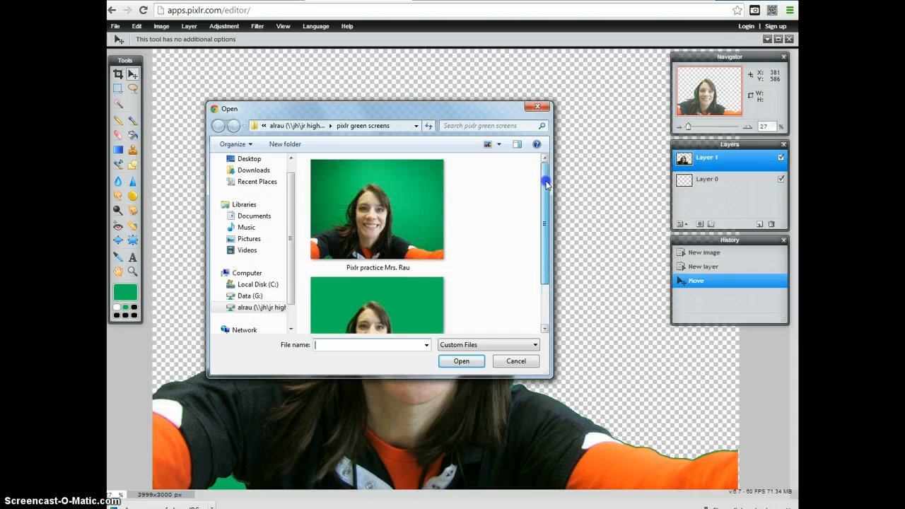
click(288, 125)
click(375, 291)
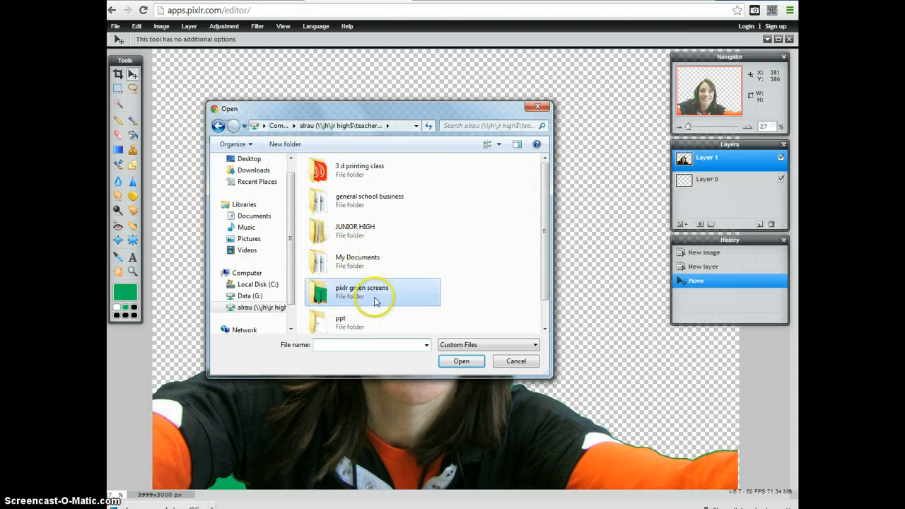
double_click(376, 296)
drag(545, 202, 546, 267)
click(520, 362)
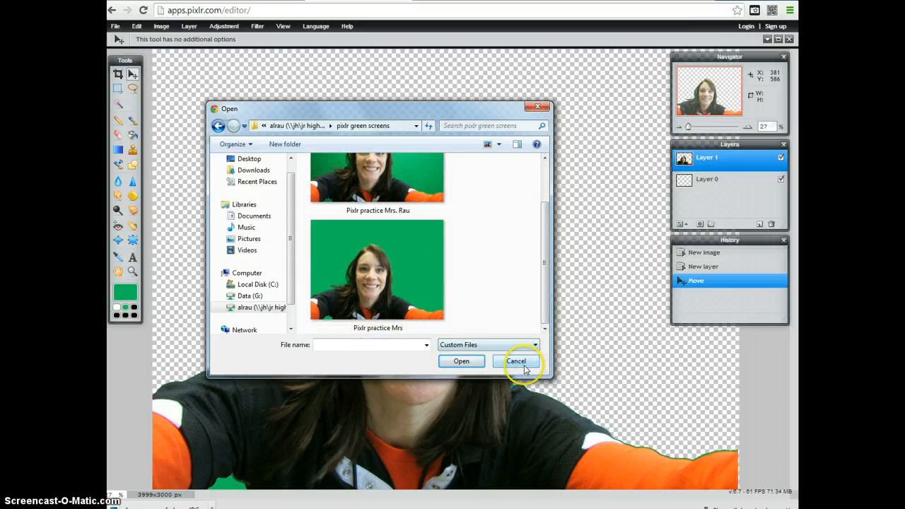
click(519, 361)
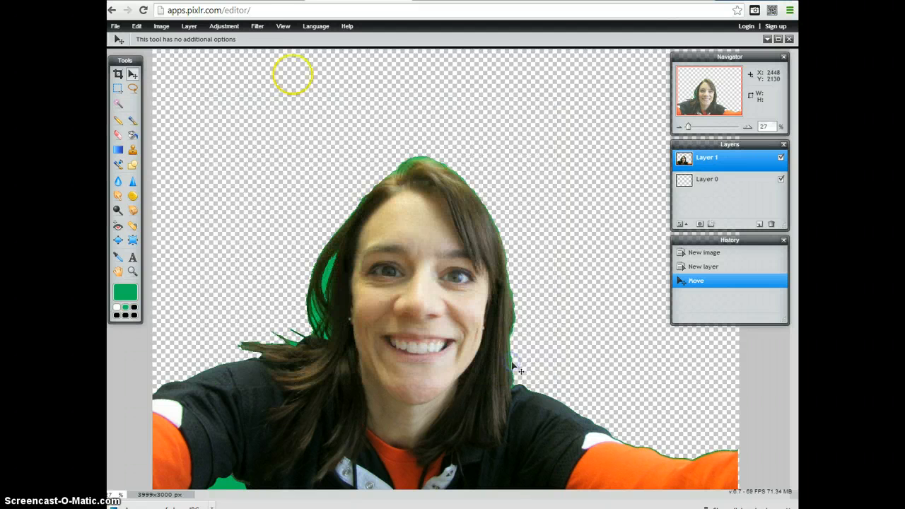